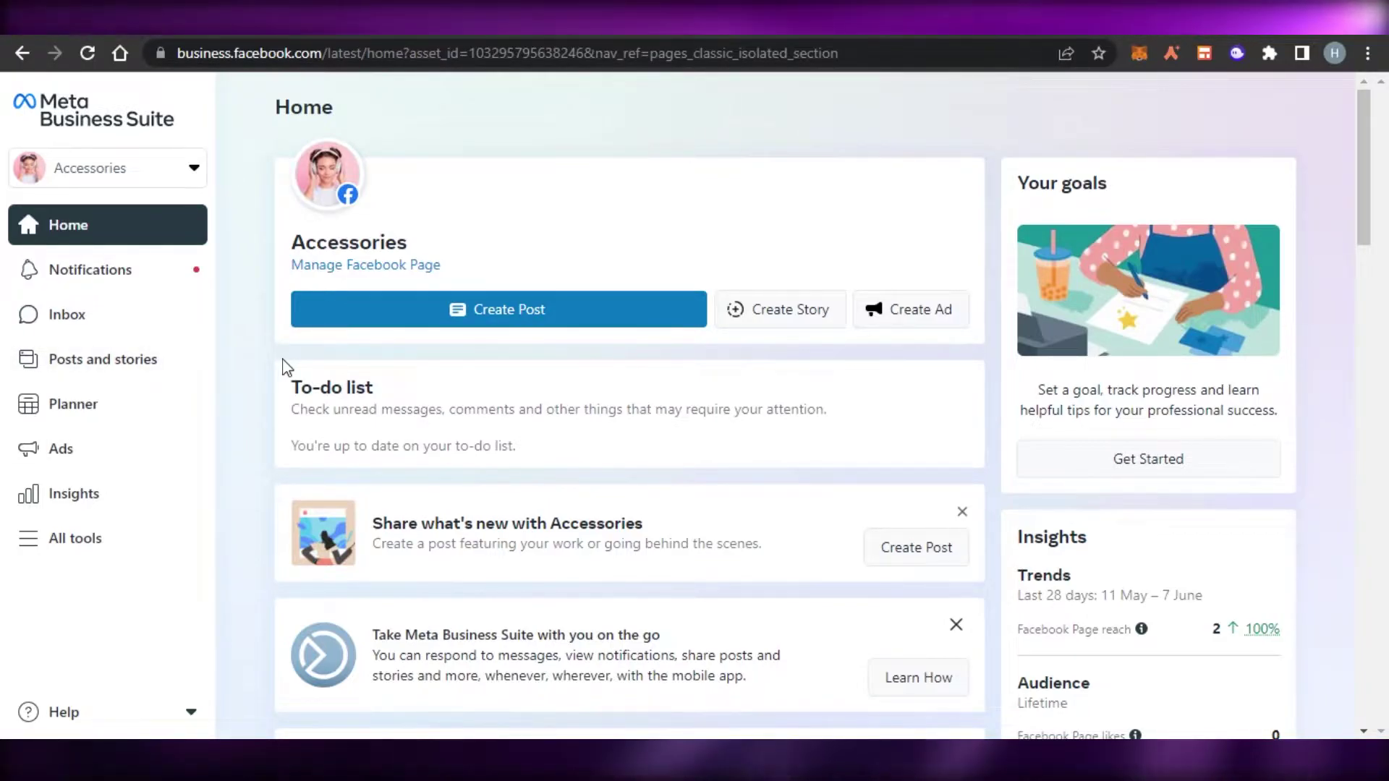
# Return to the Accessories Facebook Page and look over its posts and management options.
pyautogui.click(25, 52)
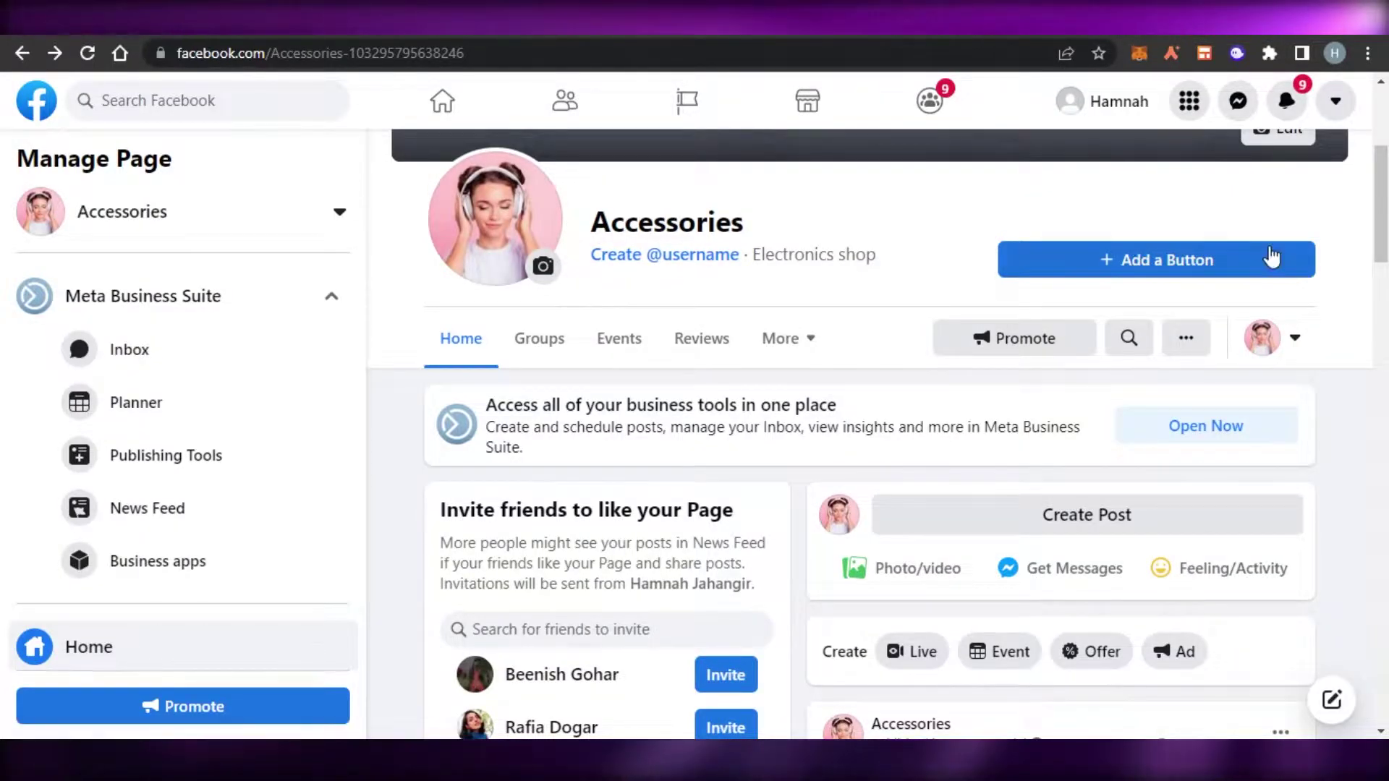
pyautogui.scroll(3, 1279, 82)
pyautogui.scroll(-12, 1279, 81)
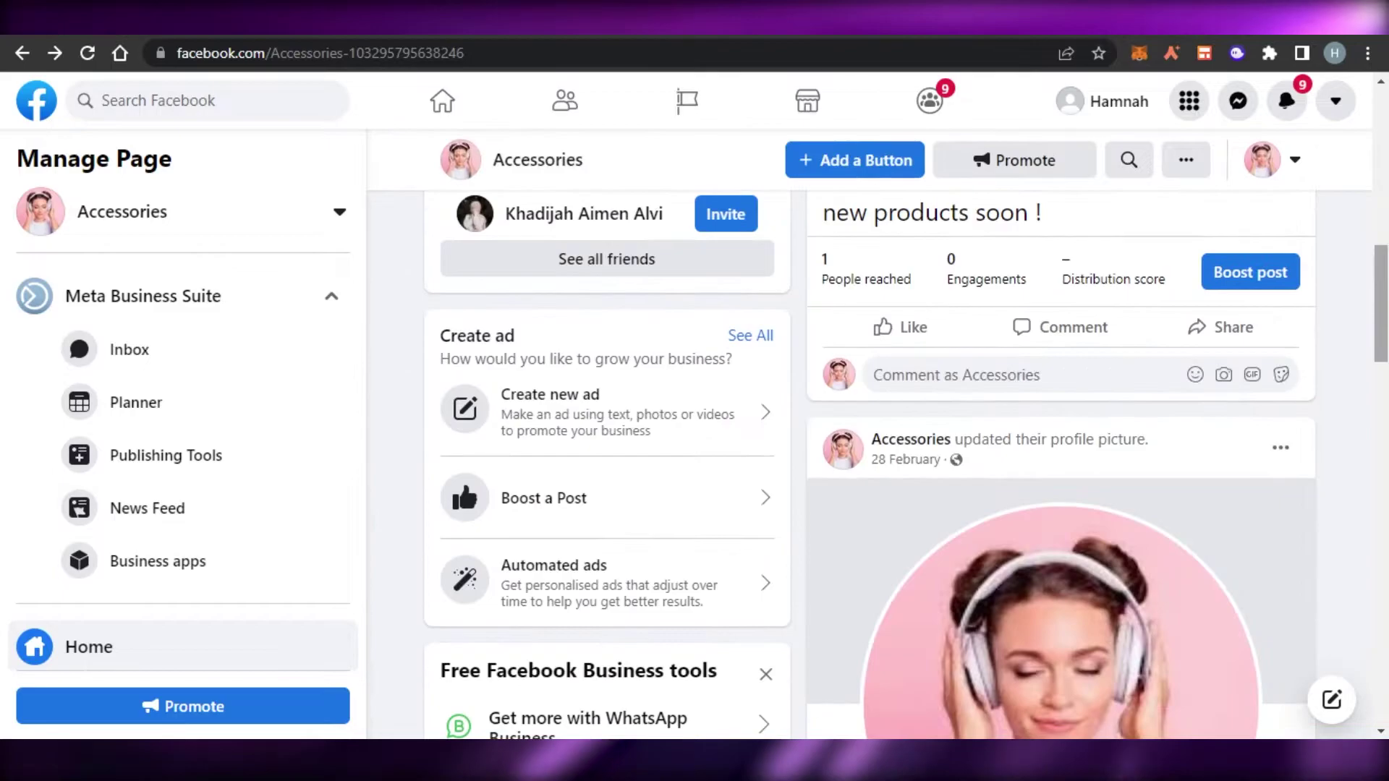
pyautogui.scroll(10, 868, 434)
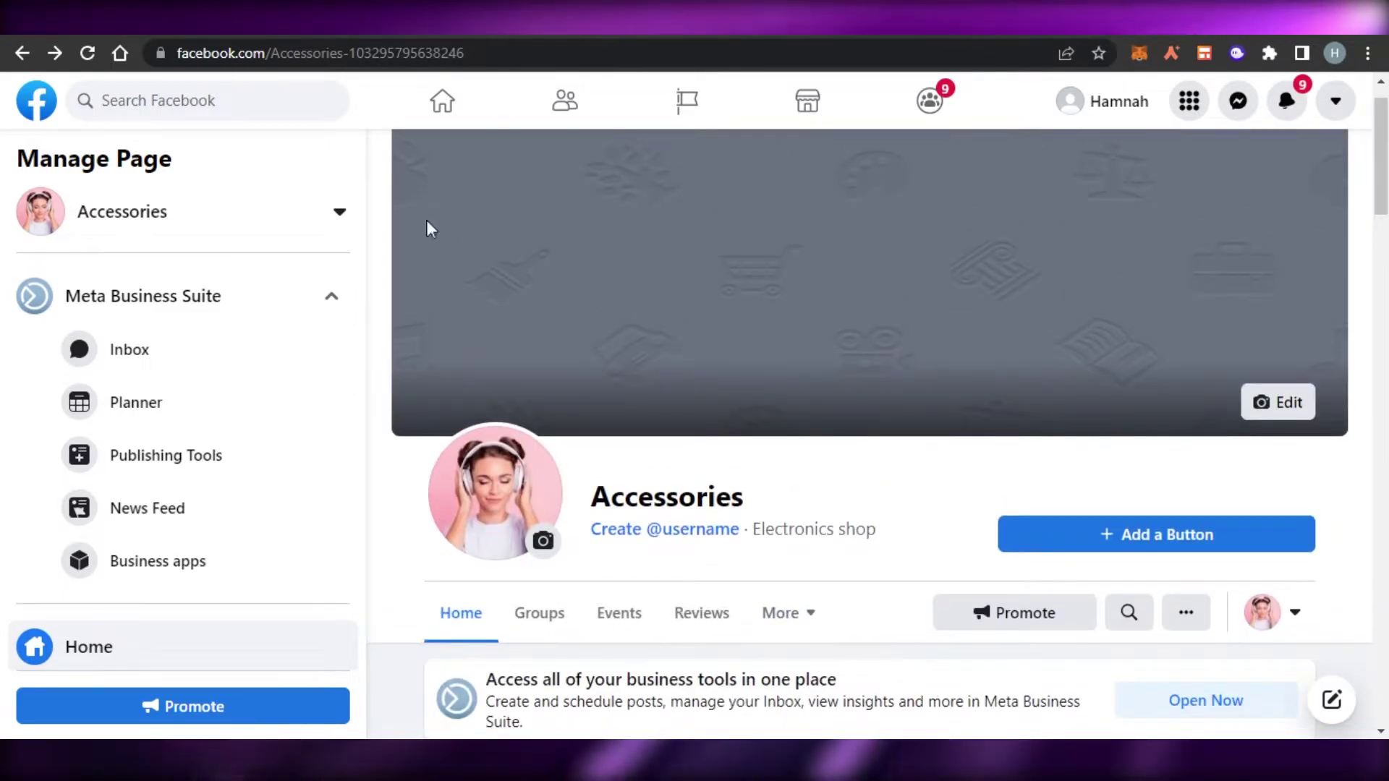
# Check the list of managed Pages and open Meta Business Suite for the Accessories Page.
pyautogui.click(340, 212)
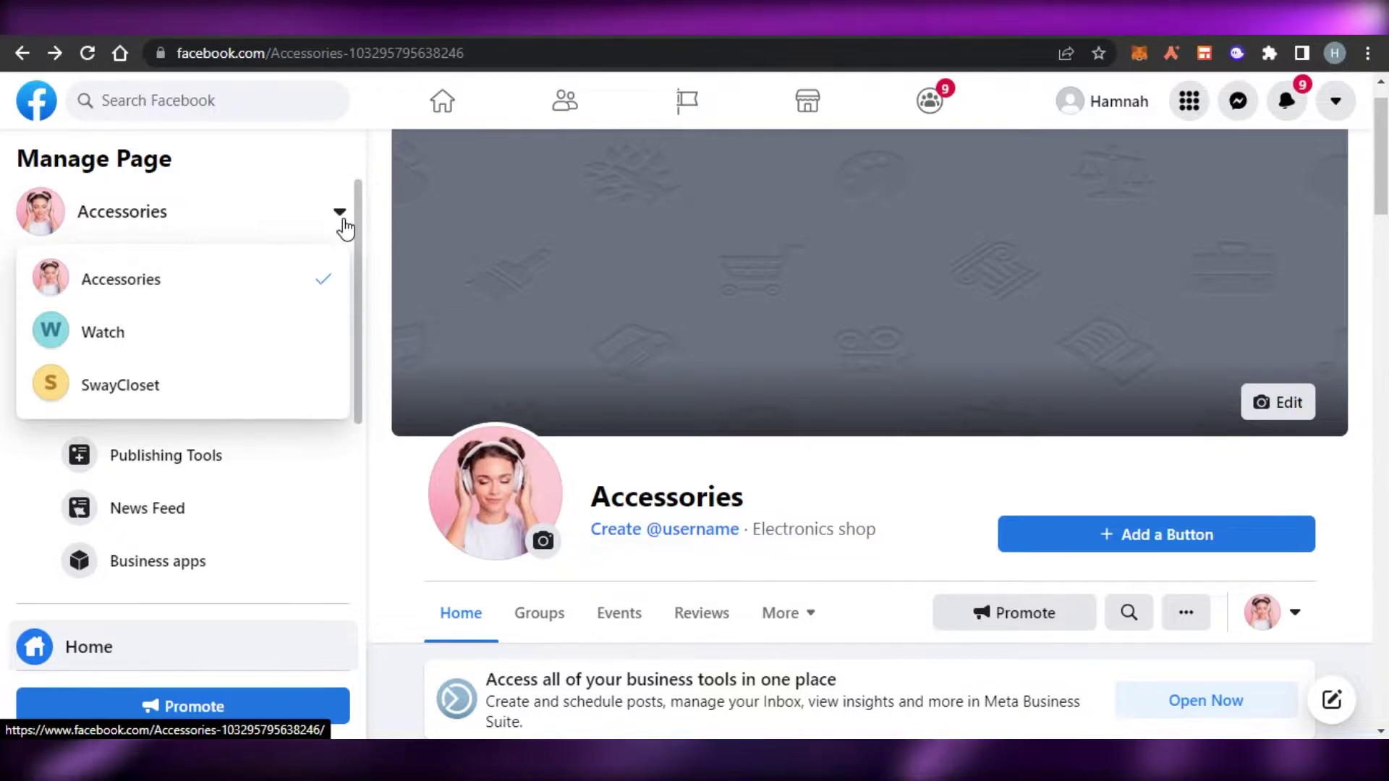
pyautogui.click(370, 254)
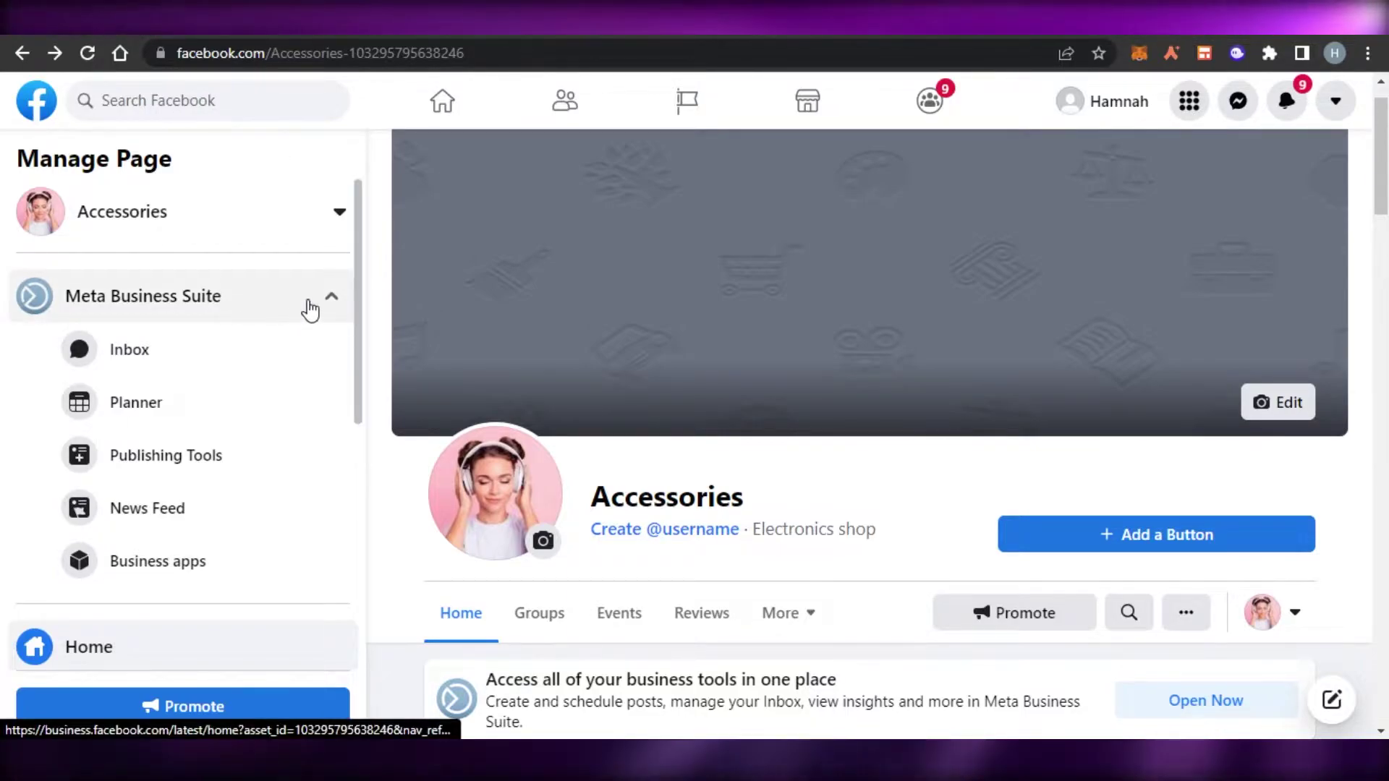
pyautogui.moveTo(361, 319); pyautogui.dragTo(352, 289)
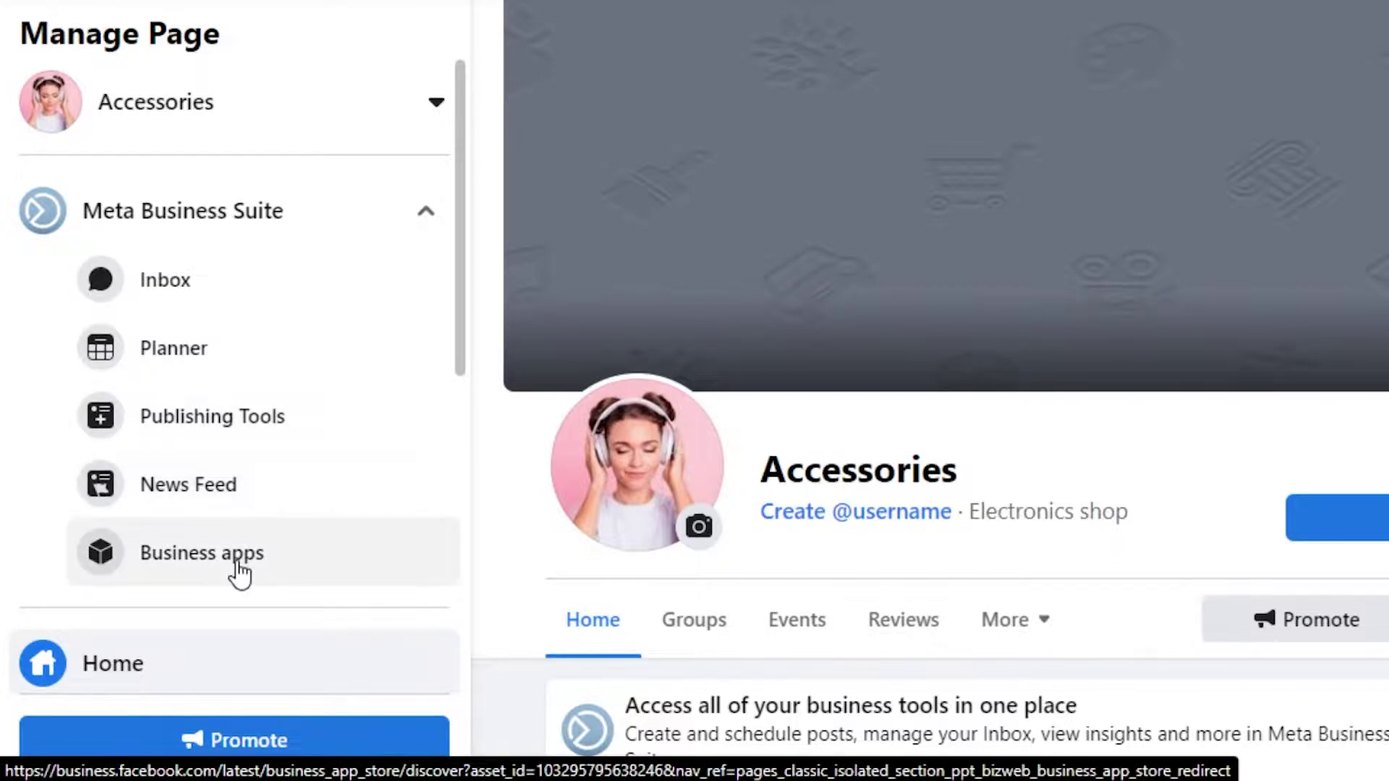
pyautogui.click(255, 225)
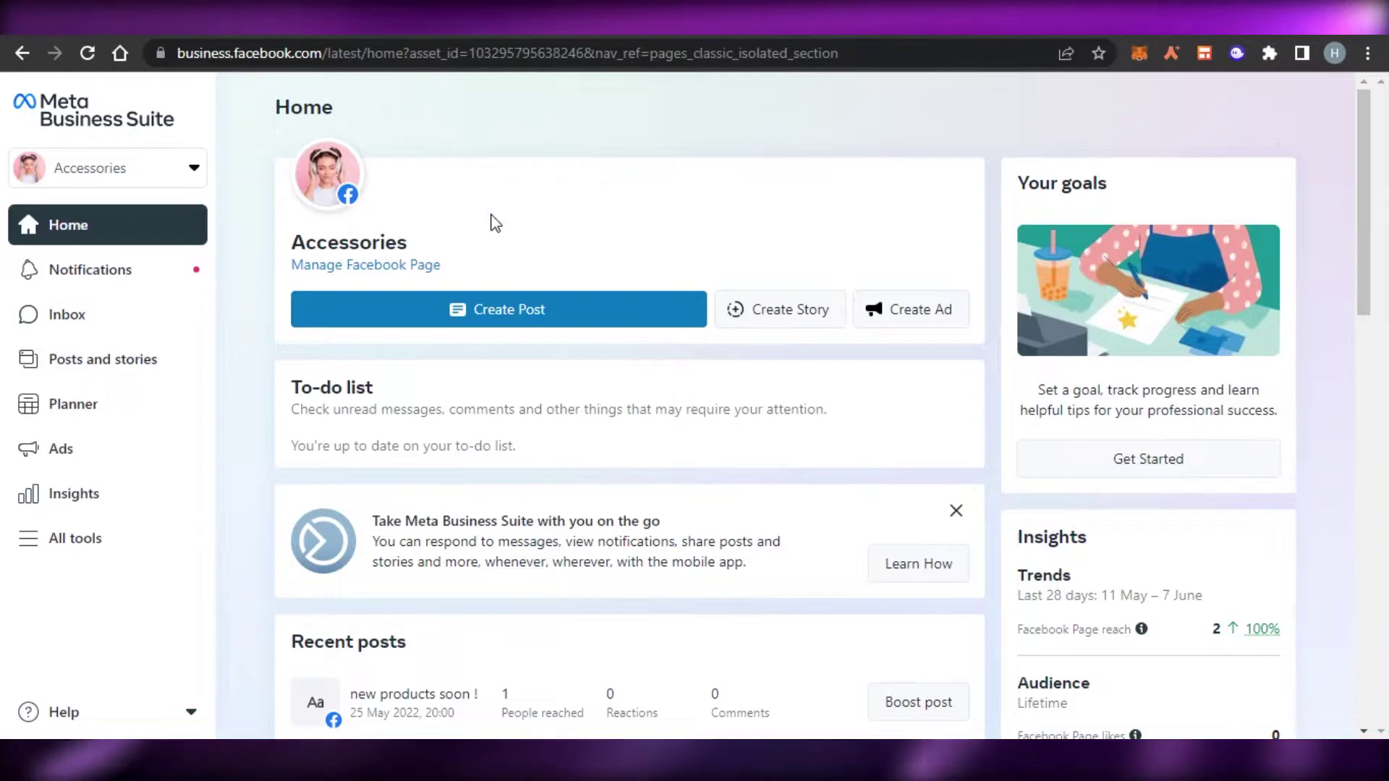
# Choose the Accessories Facebook Page as the account to manage in Meta Business Suite.
pyautogui.moveTo(1374, 161); pyautogui.dragTo(1073, 134)
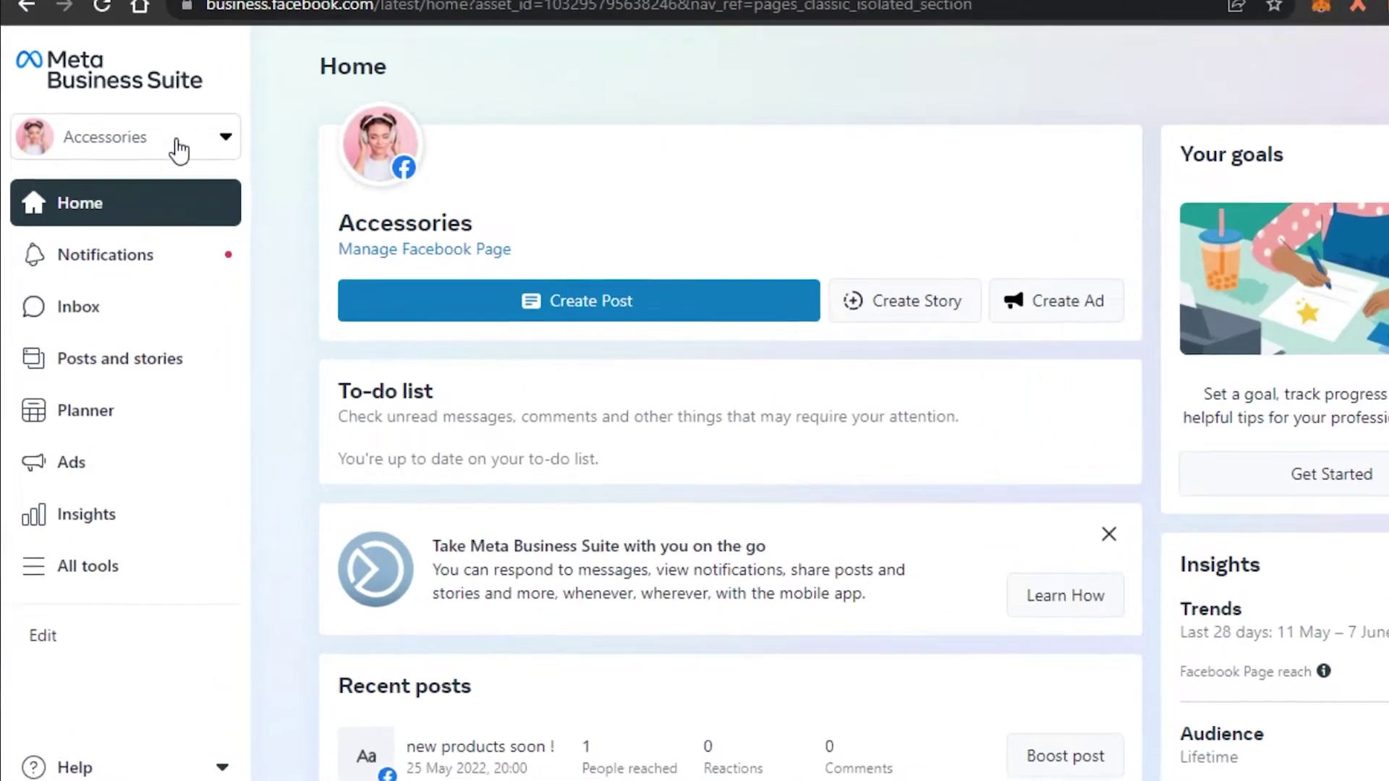
pyautogui.click(149, 170)
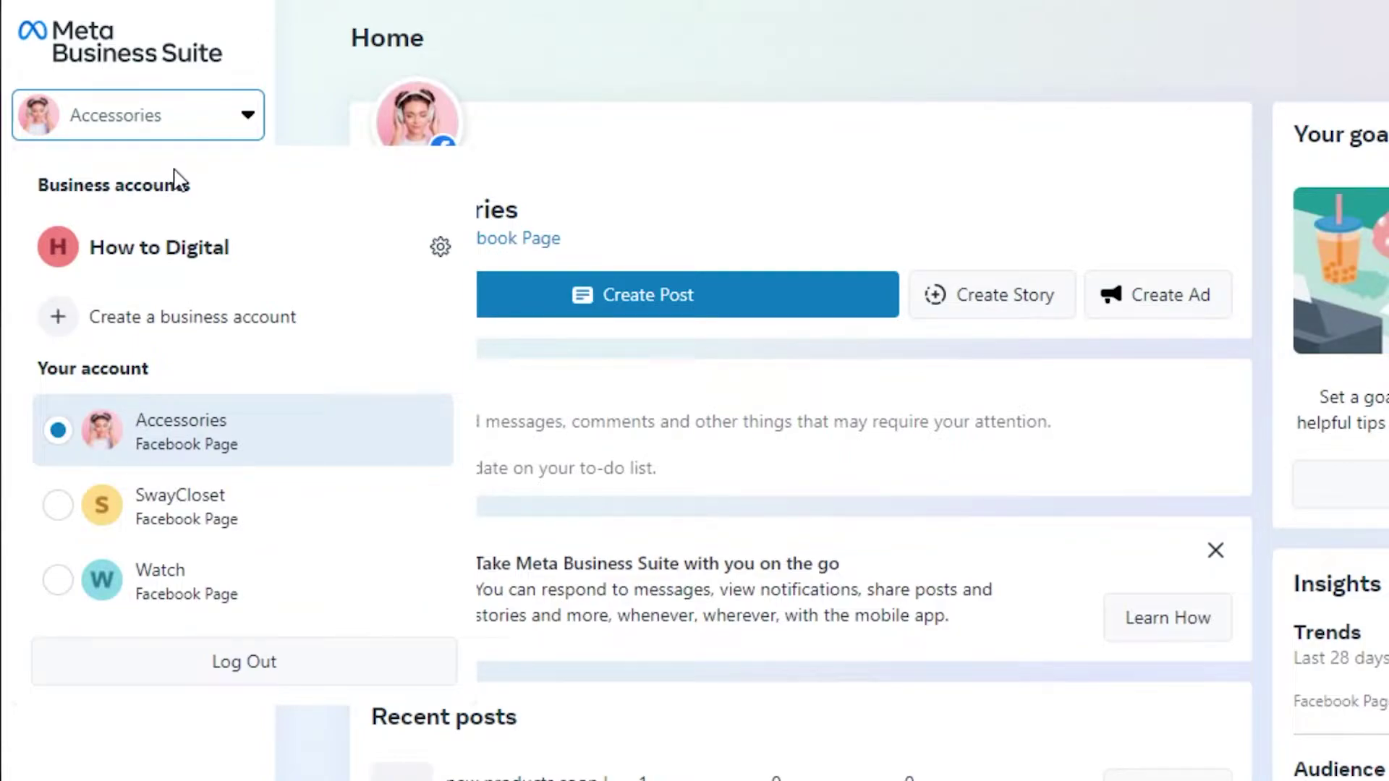
pyautogui.click(168, 430)
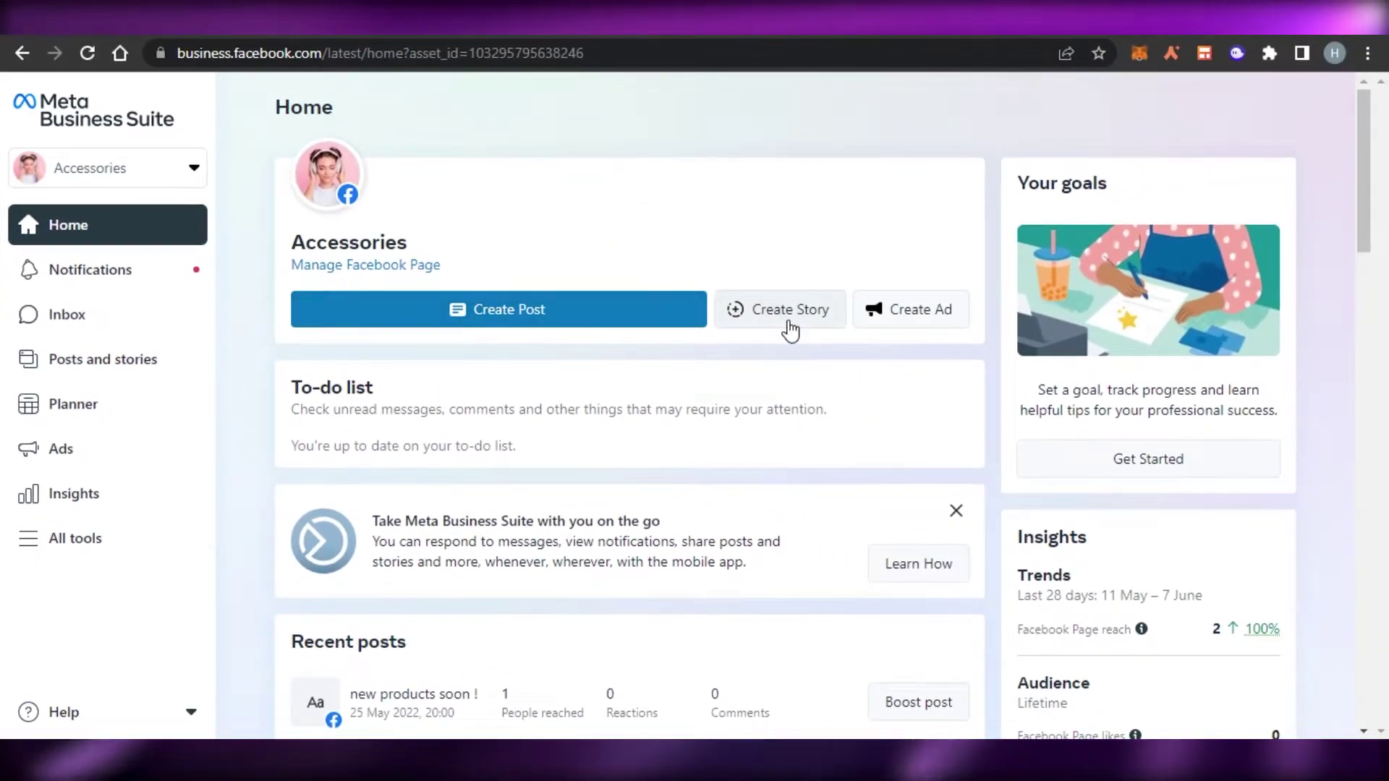
# Review the Home dashboard's recent posts, insights, planner and content inspiration sections.
pyautogui.moveTo(1364, 125); pyautogui.dragTo(1382, 239)
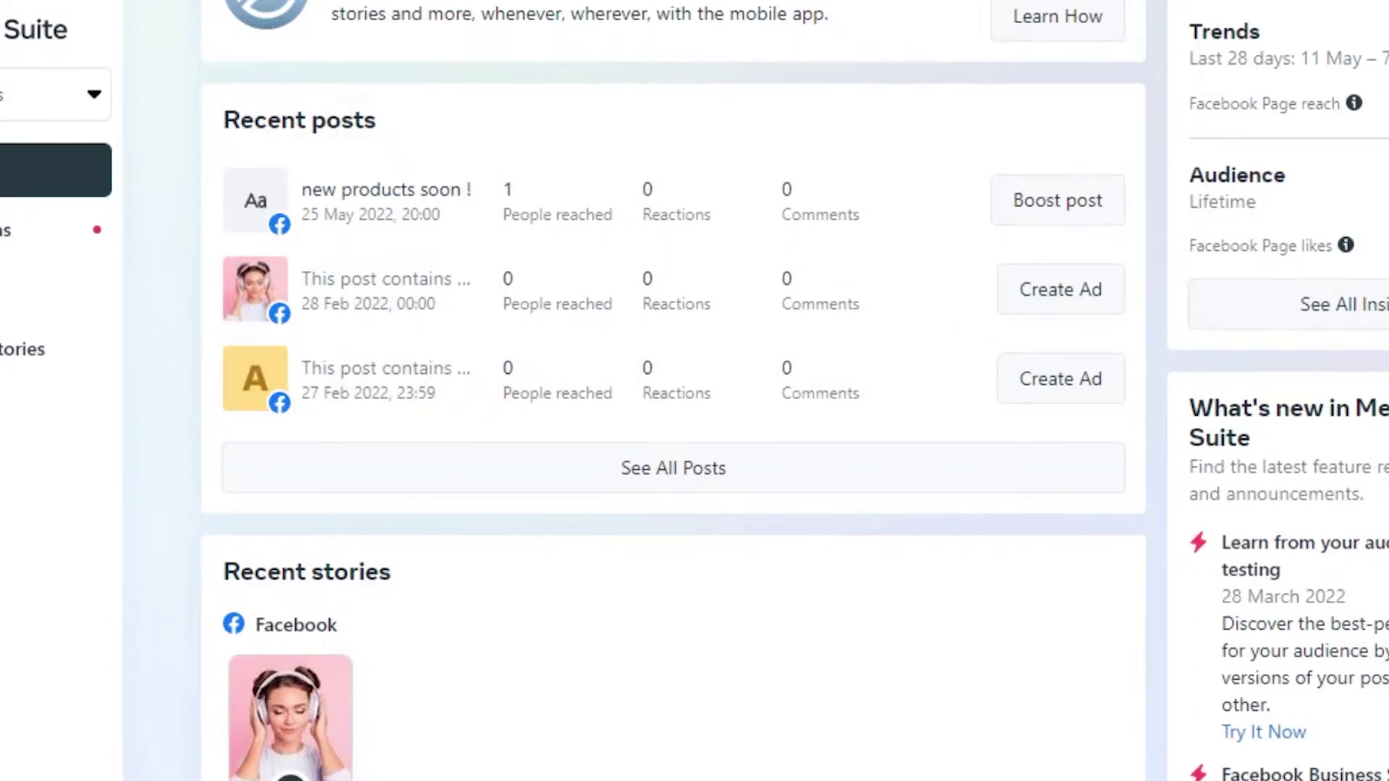
pyautogui.scroll(3, 1220, 408)
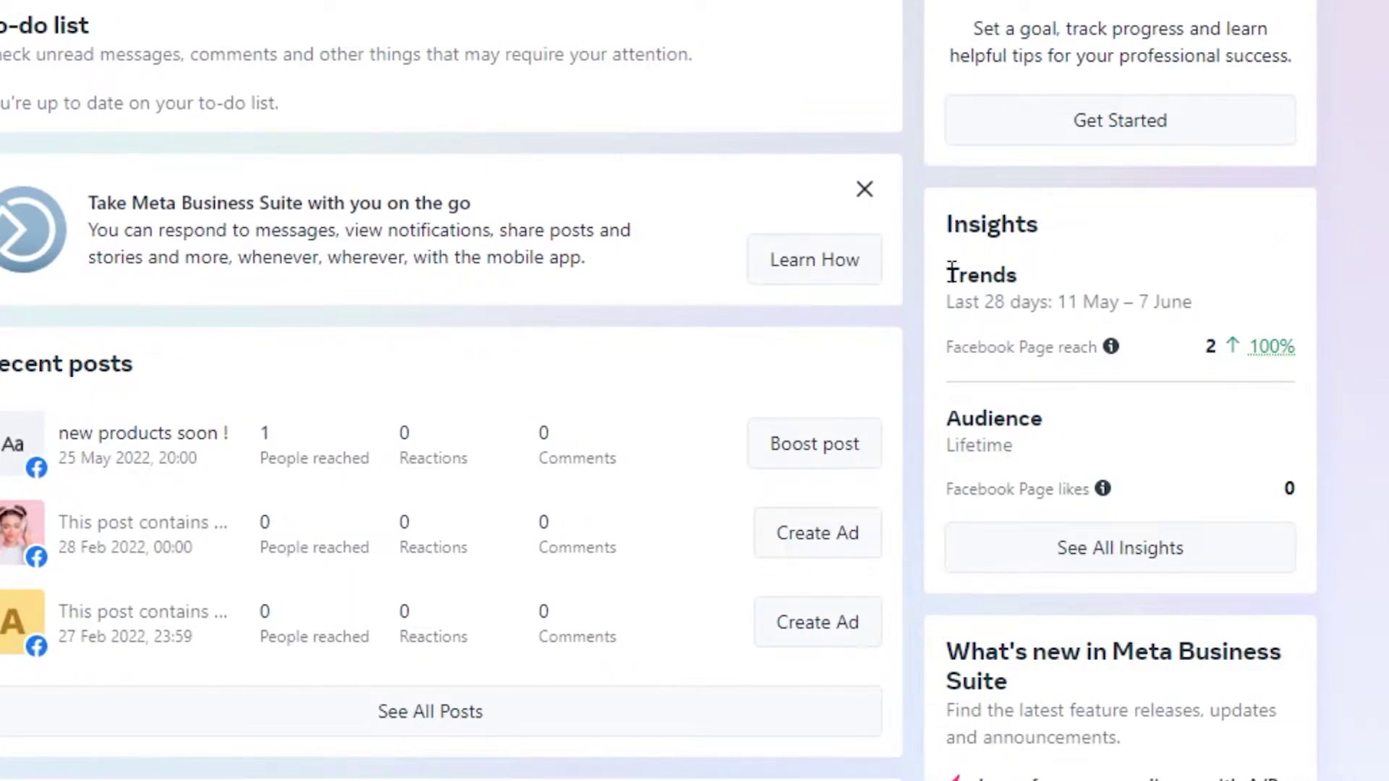
pyautogui.scroll(-10, 695, 391)
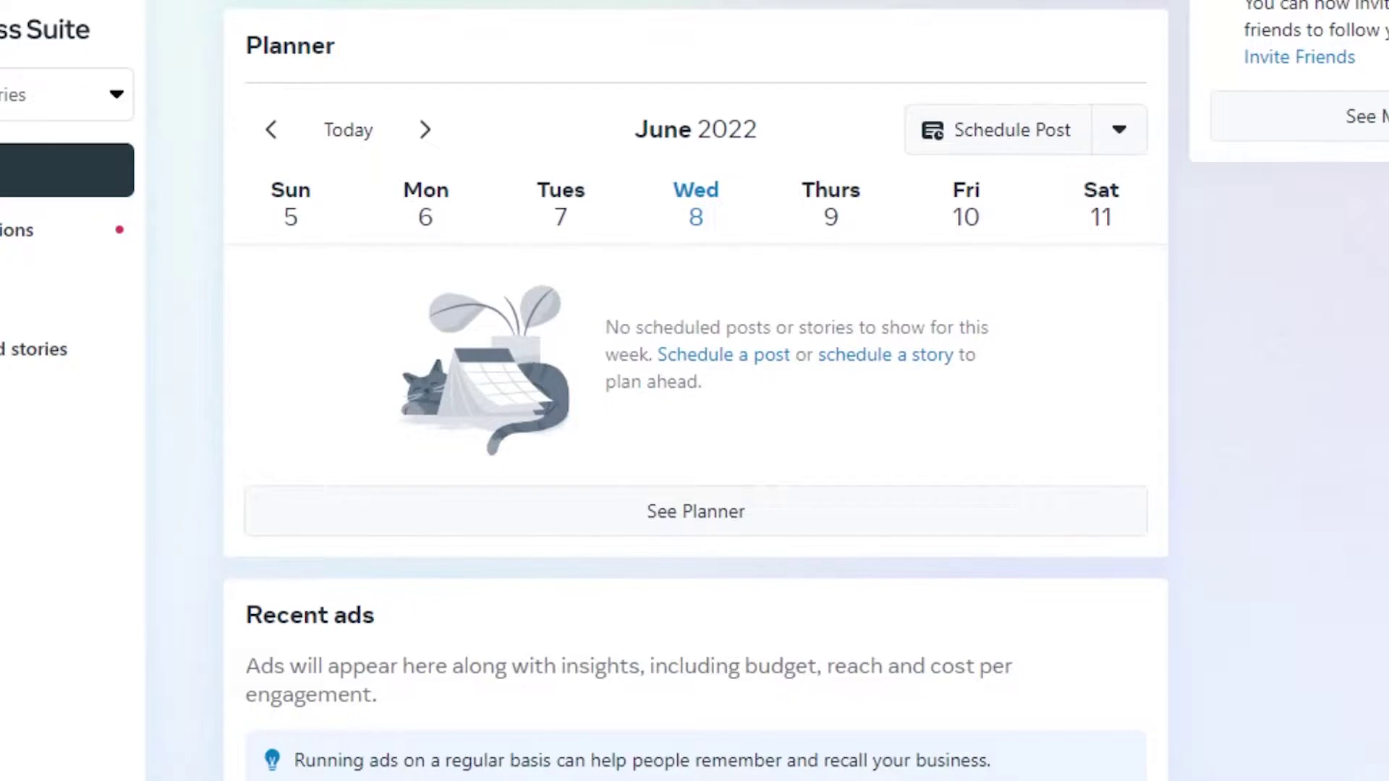
pyautogui.scroll(-12, 694, 391)
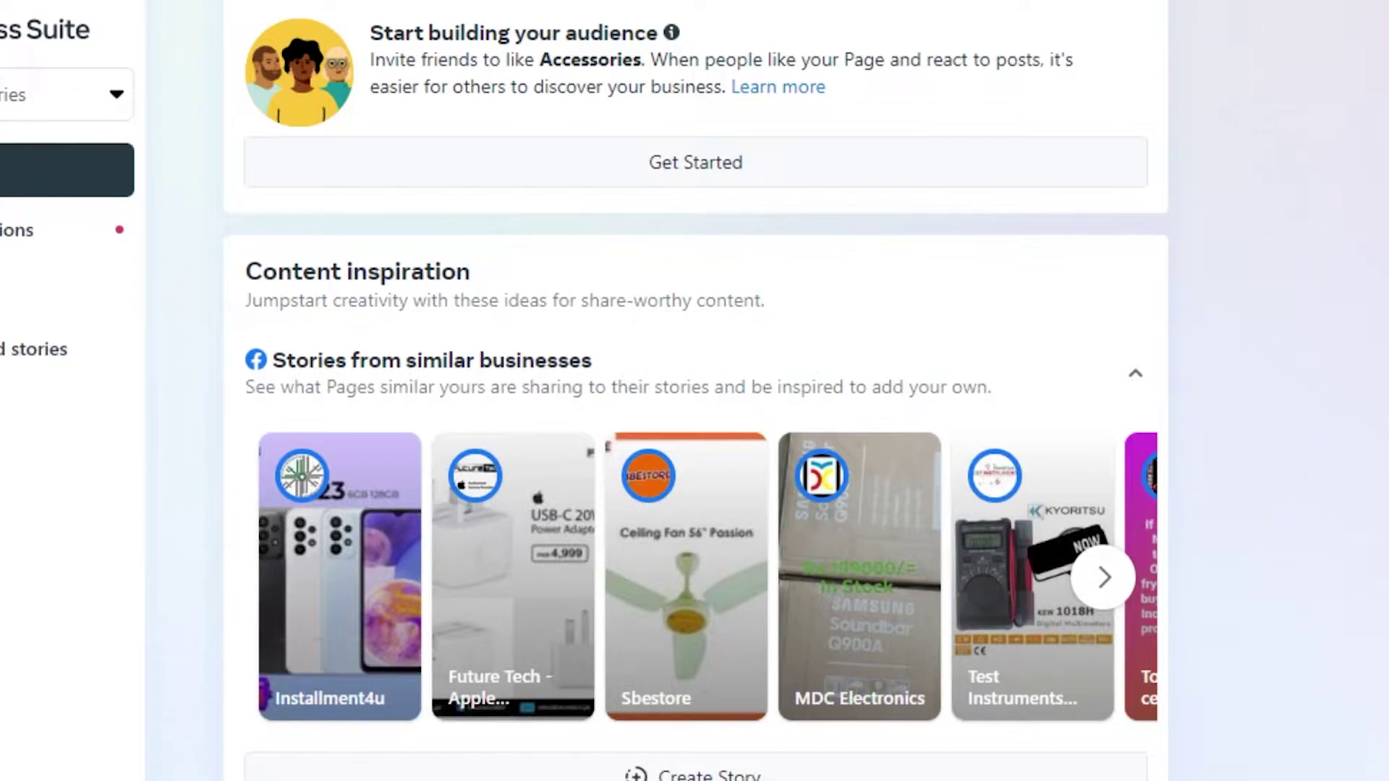
pyautogui.scroll(10, 694, 391)
pyautogui.scroll(10, 695, 390)
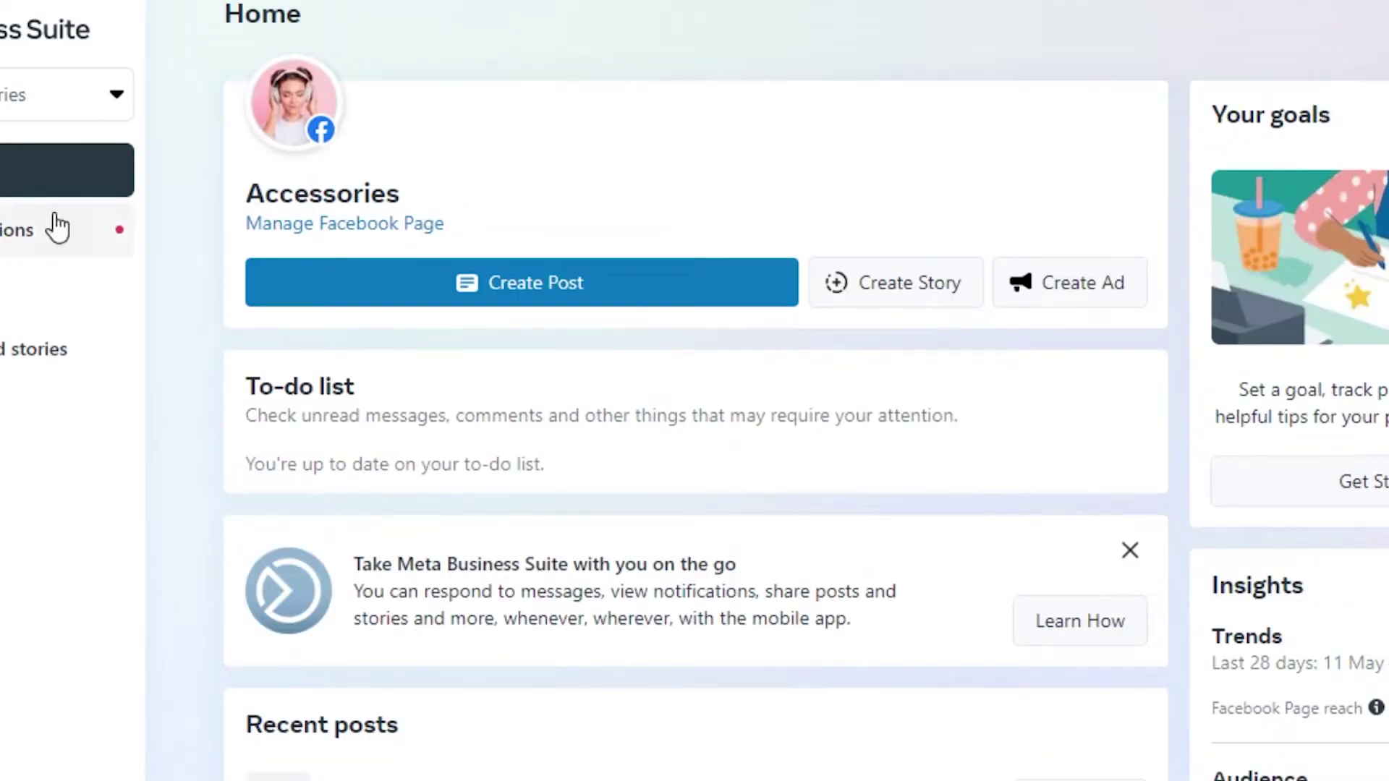
# View the Accessories Page's notifications.
pyautogui.click(57, 229)
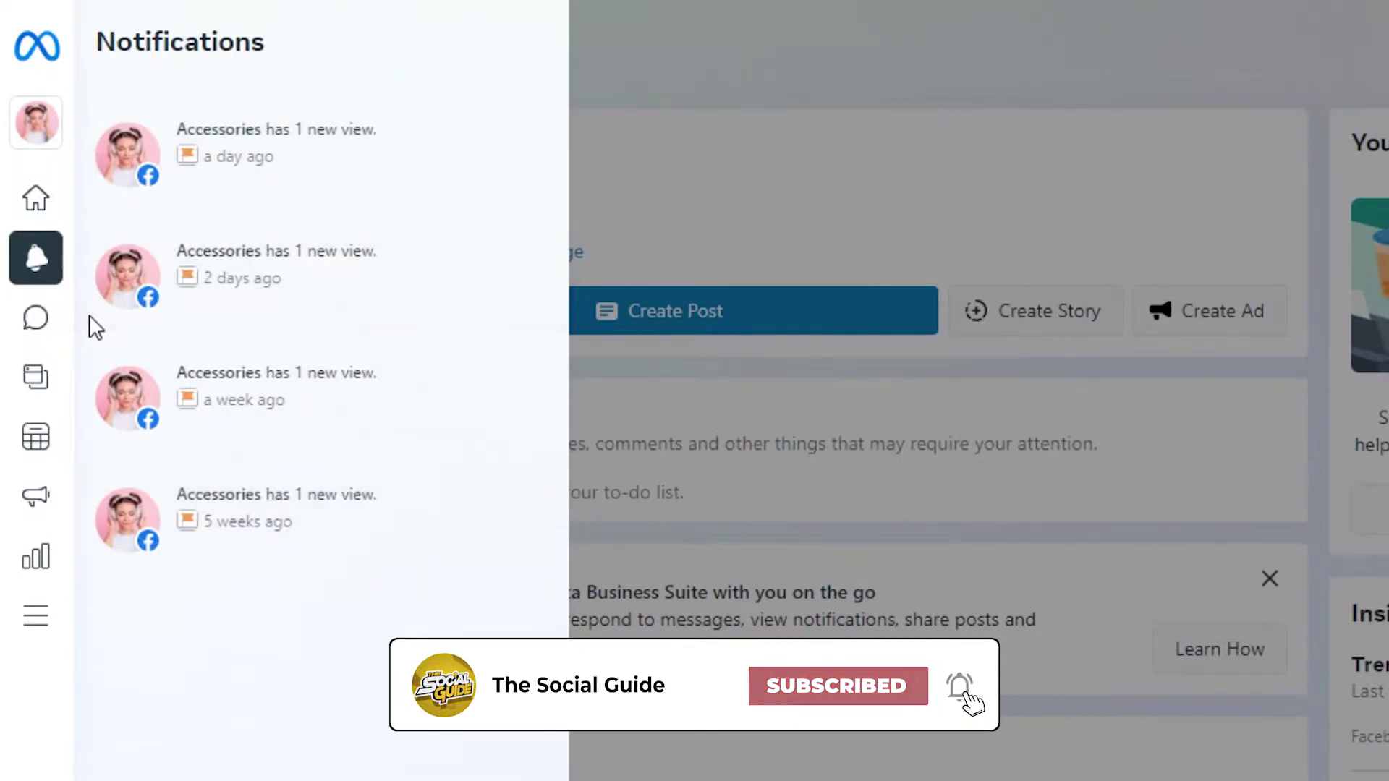
pyautogui.moveTo(50, 345)
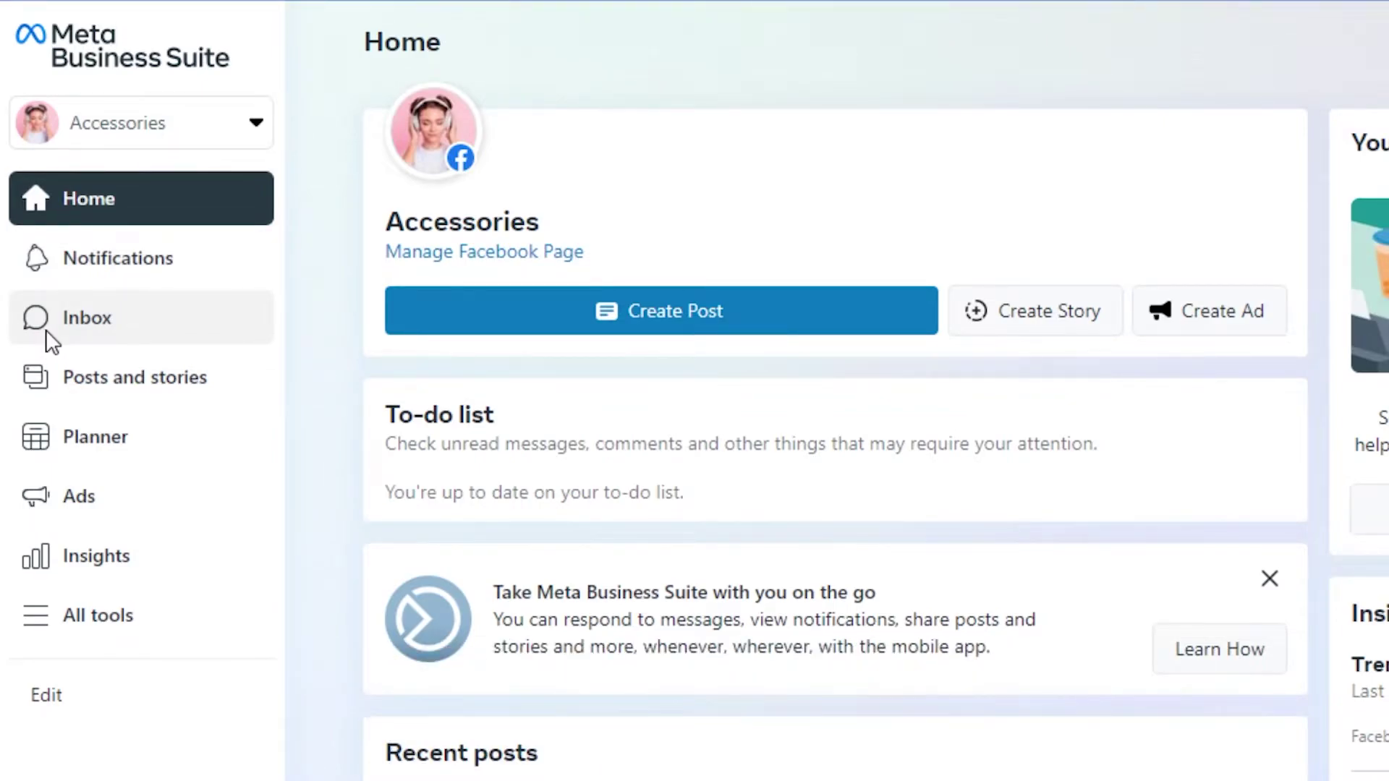
# Open the Inbox and review the Available and Away status options without changing them.
pyautogui.click(46, 330)
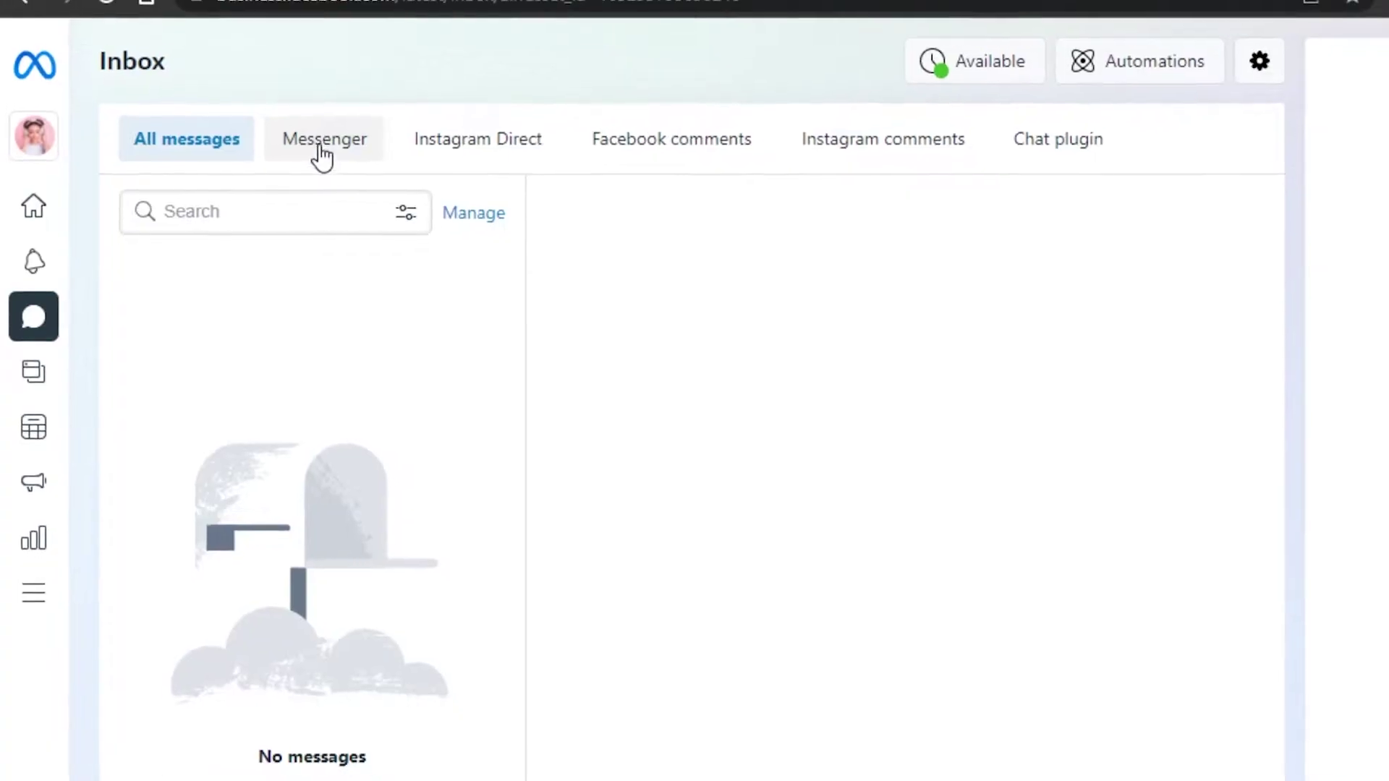
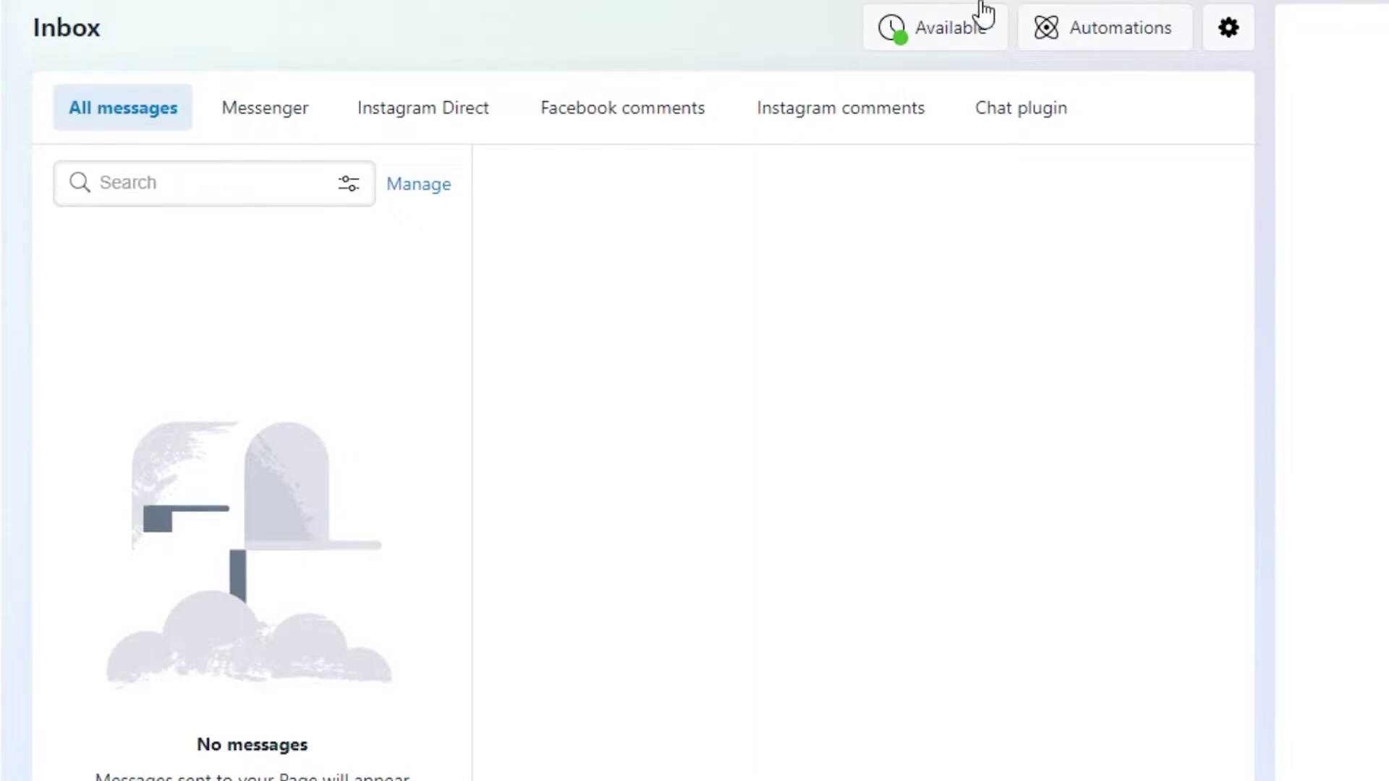
pyautogui.click(960, 32)
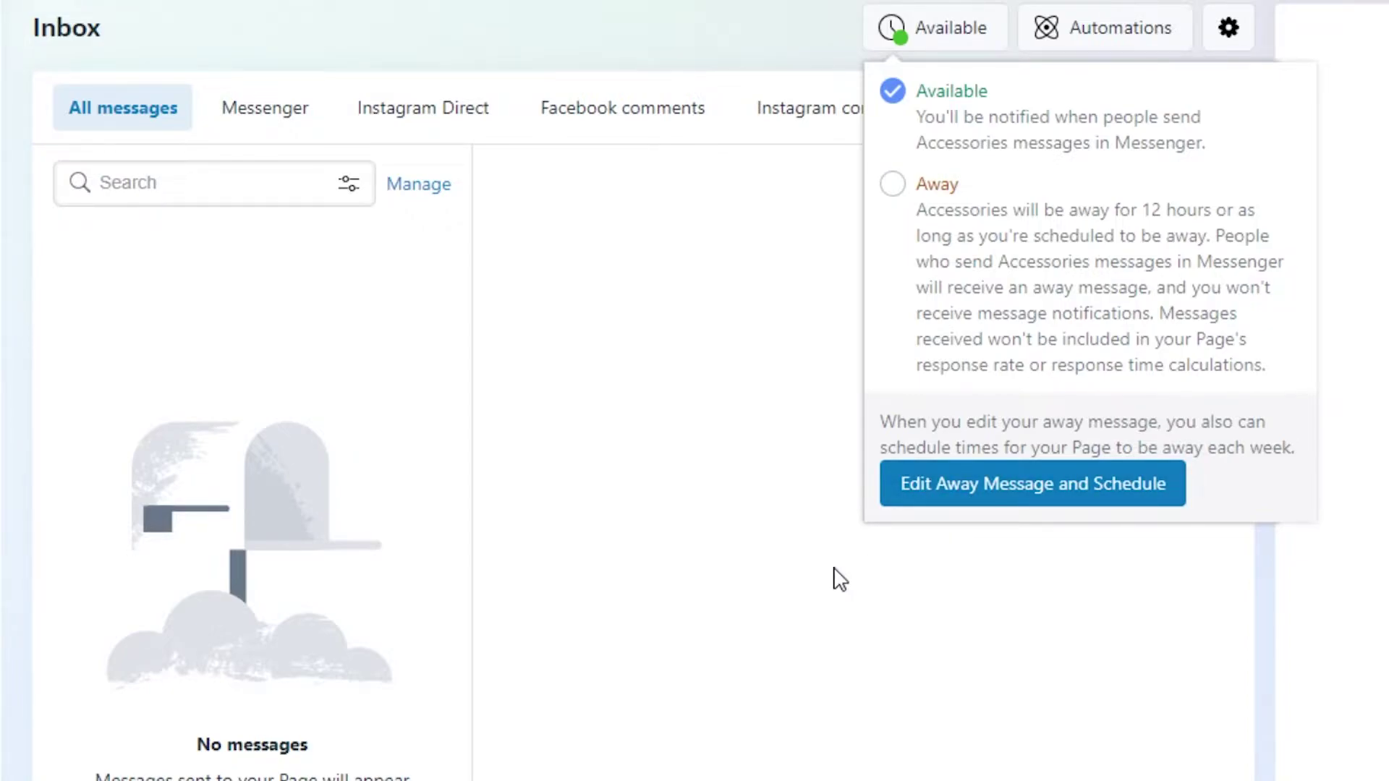
pyautogui.click(791, 67)
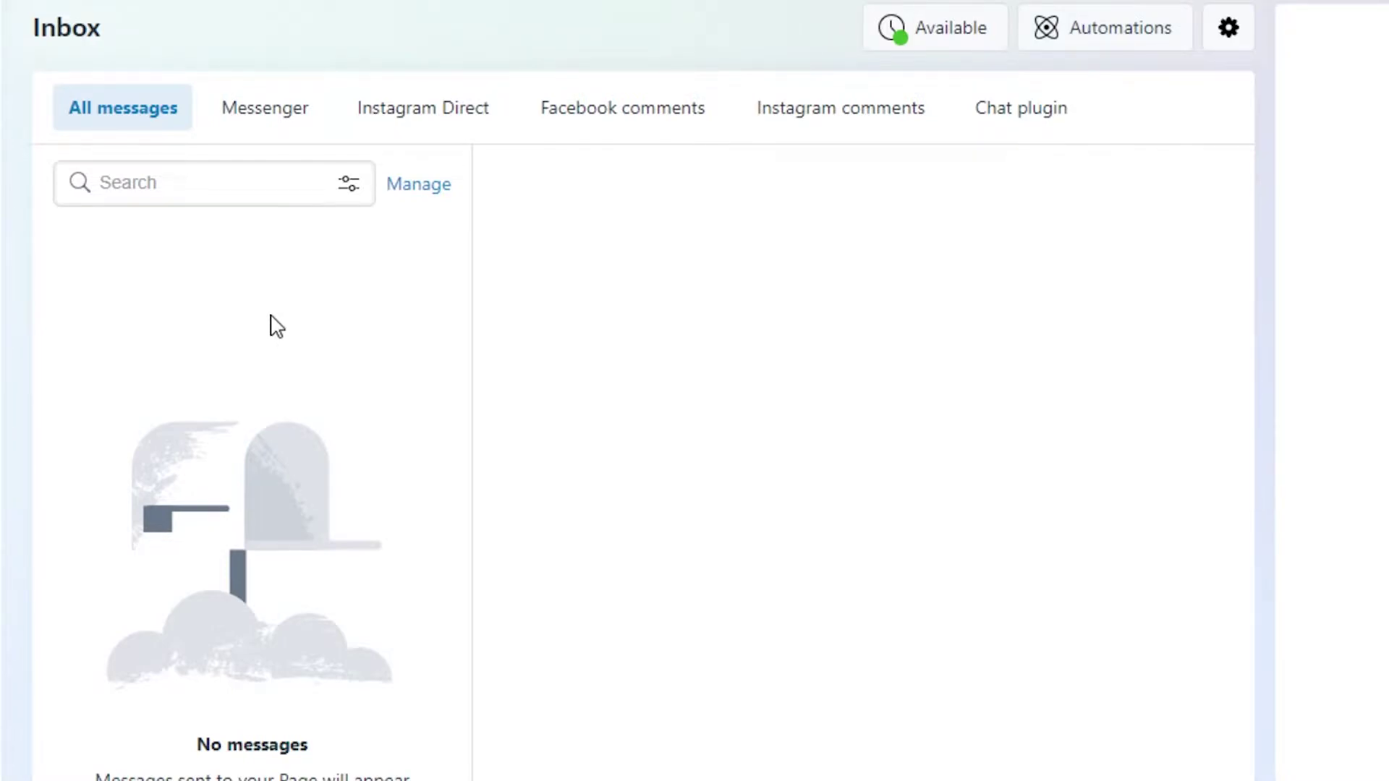
# Start a new post from Posts and stories and check the accounts it can be published to.
pyautogui.click(7, 366)
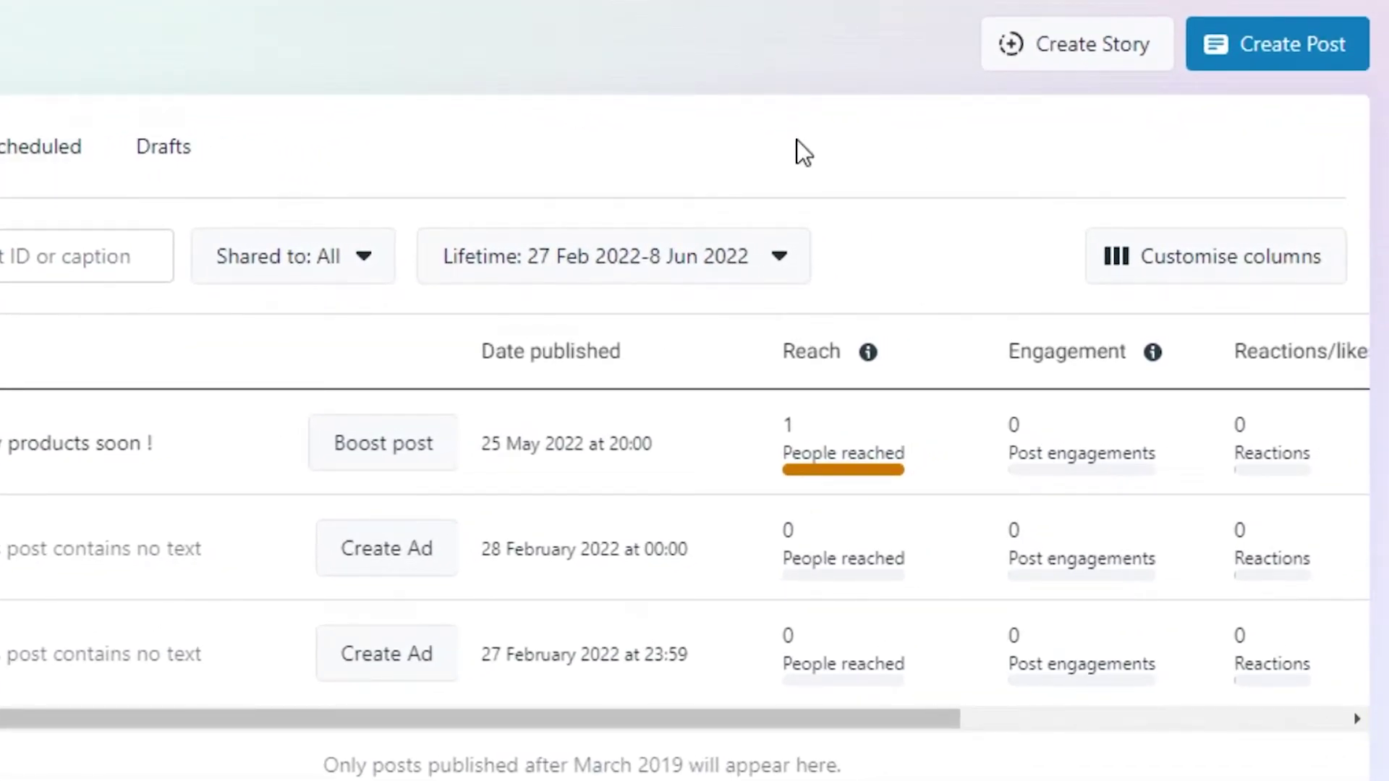
pyautogui.click(1334, 41)
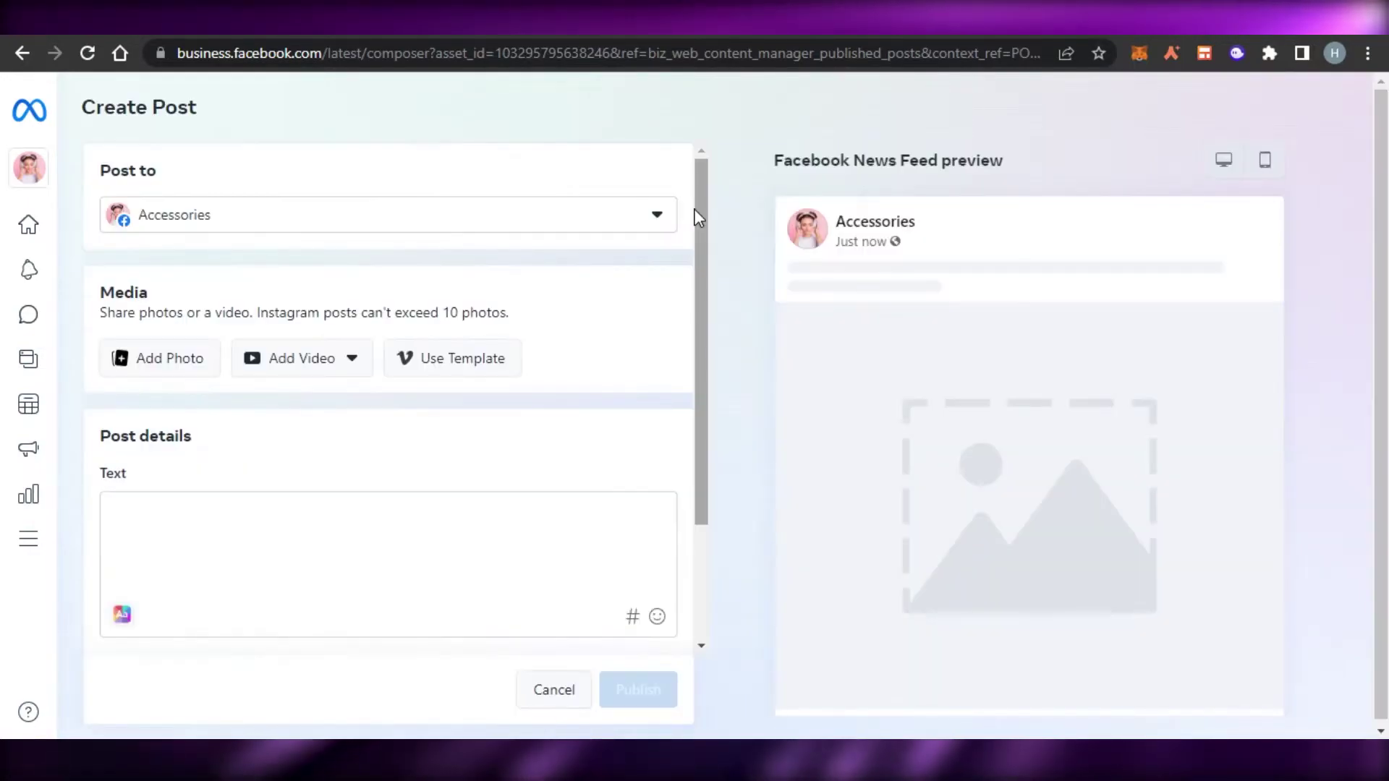
pyautogui.click(468, 229)
pyautogui.moveTo(344, 332)
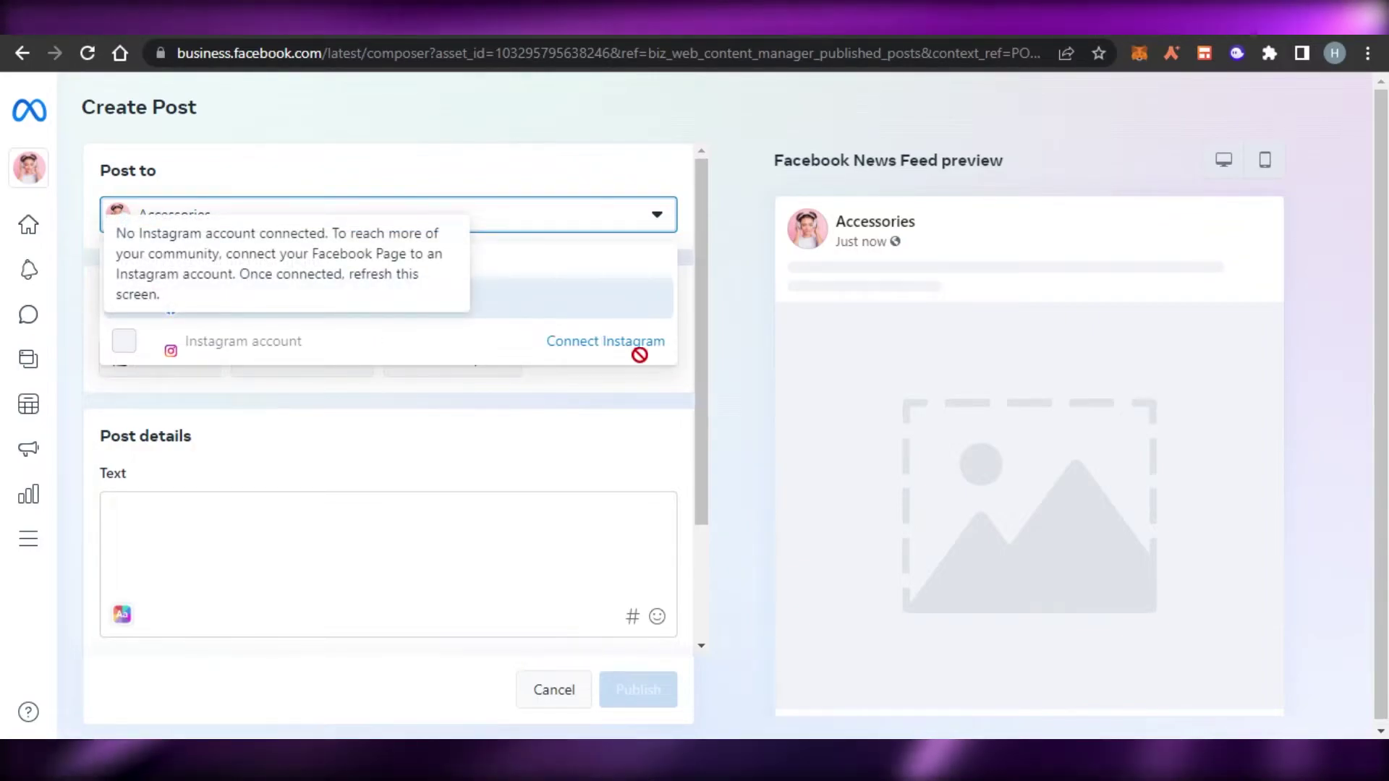
# Switch the new post to scheduled publishing and set it to 9 June 2022 at 08:00 AM.
pyautogui.scroll(-2, 707, 224)
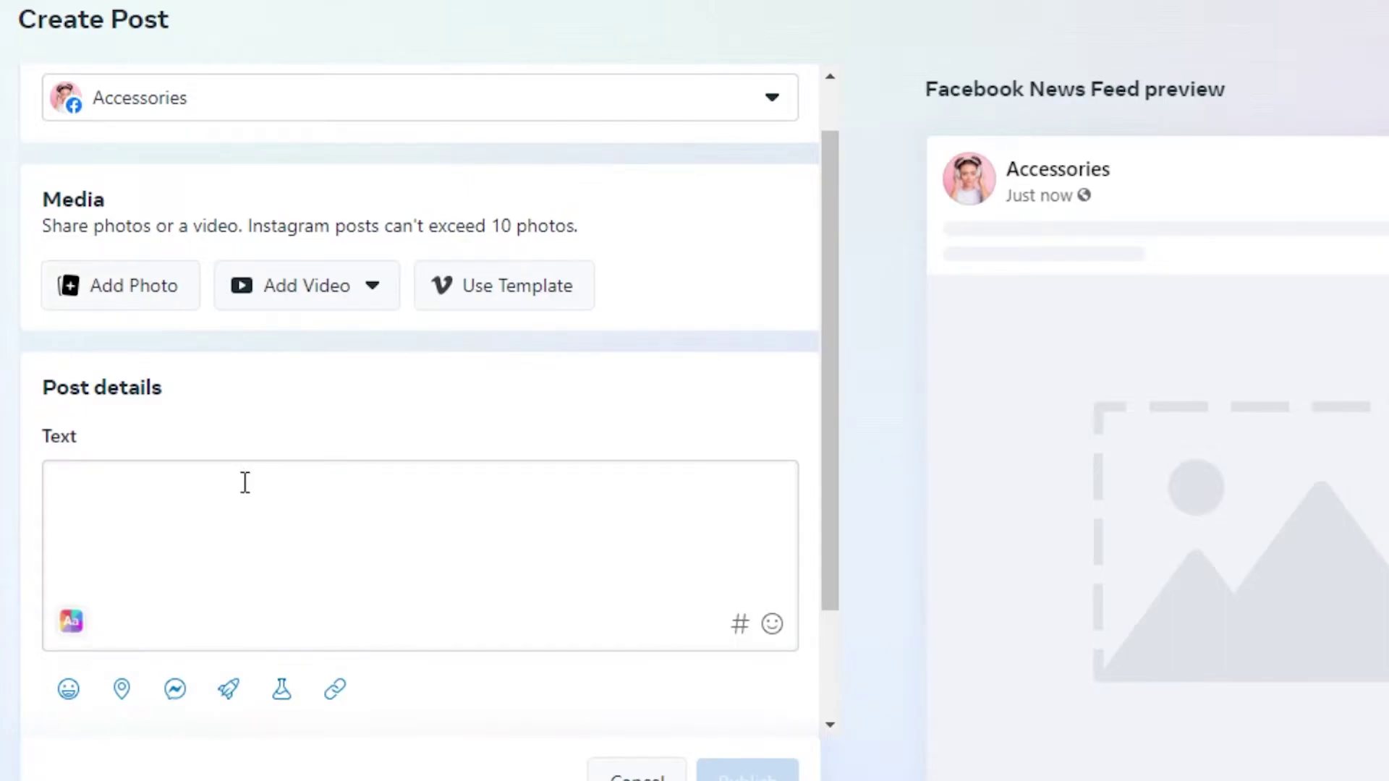
pyautogui.moveTo(821, 290); pyautogui.dragTo(831, 429)
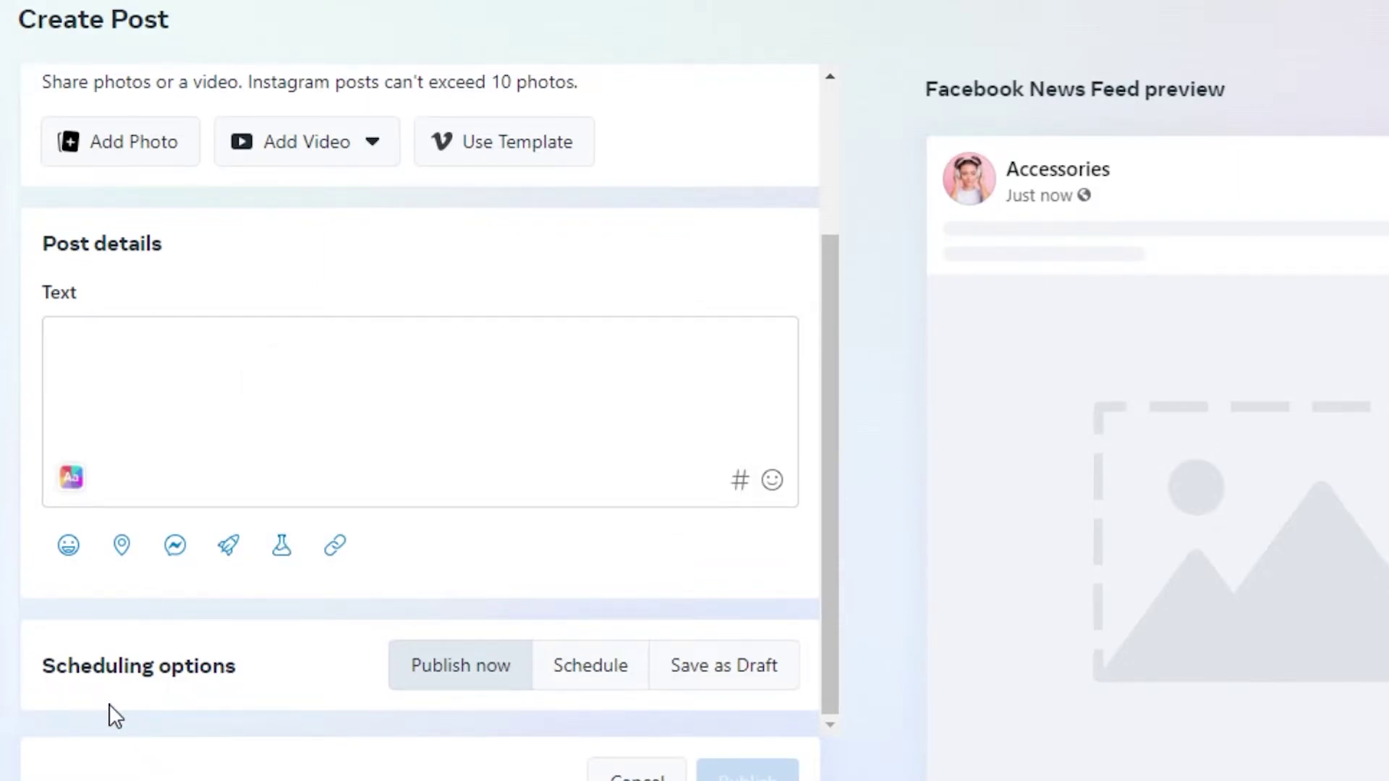
pyautogui.click(612, 669)
pyautogui.scroll(-2, 615, 673)
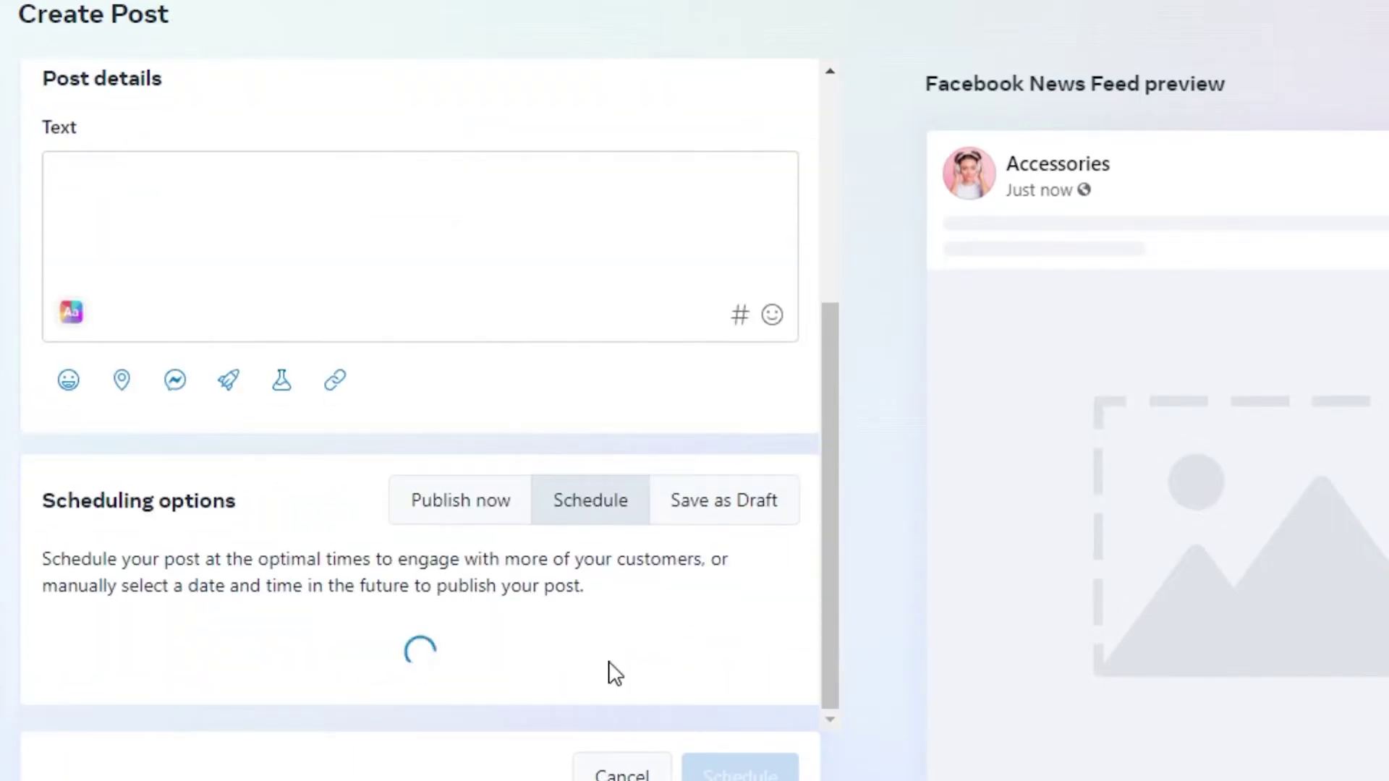
pyautogui.click(303, 675)
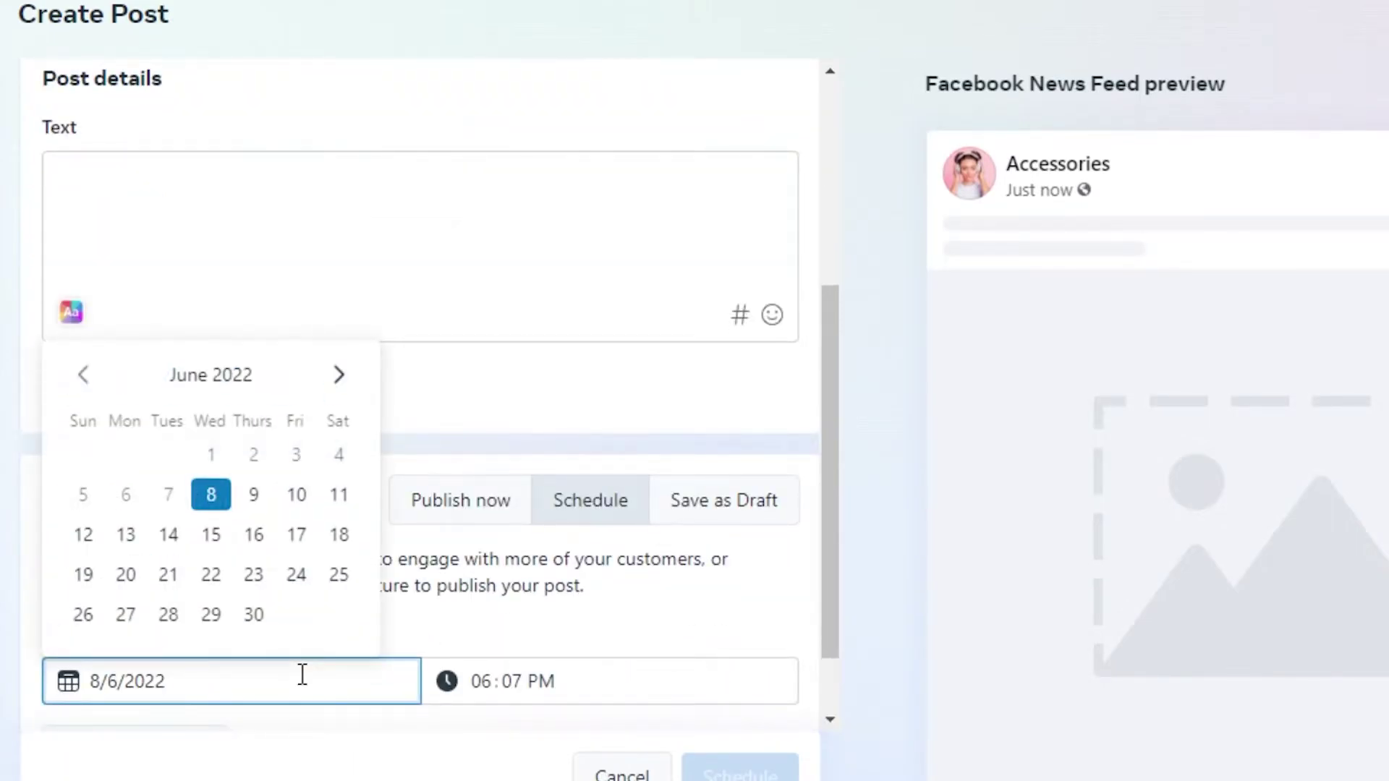
pyautogui.click(254, 496)
pyautogui.scroll(-1, 260, 517)
pyautogui.click(503, 589)
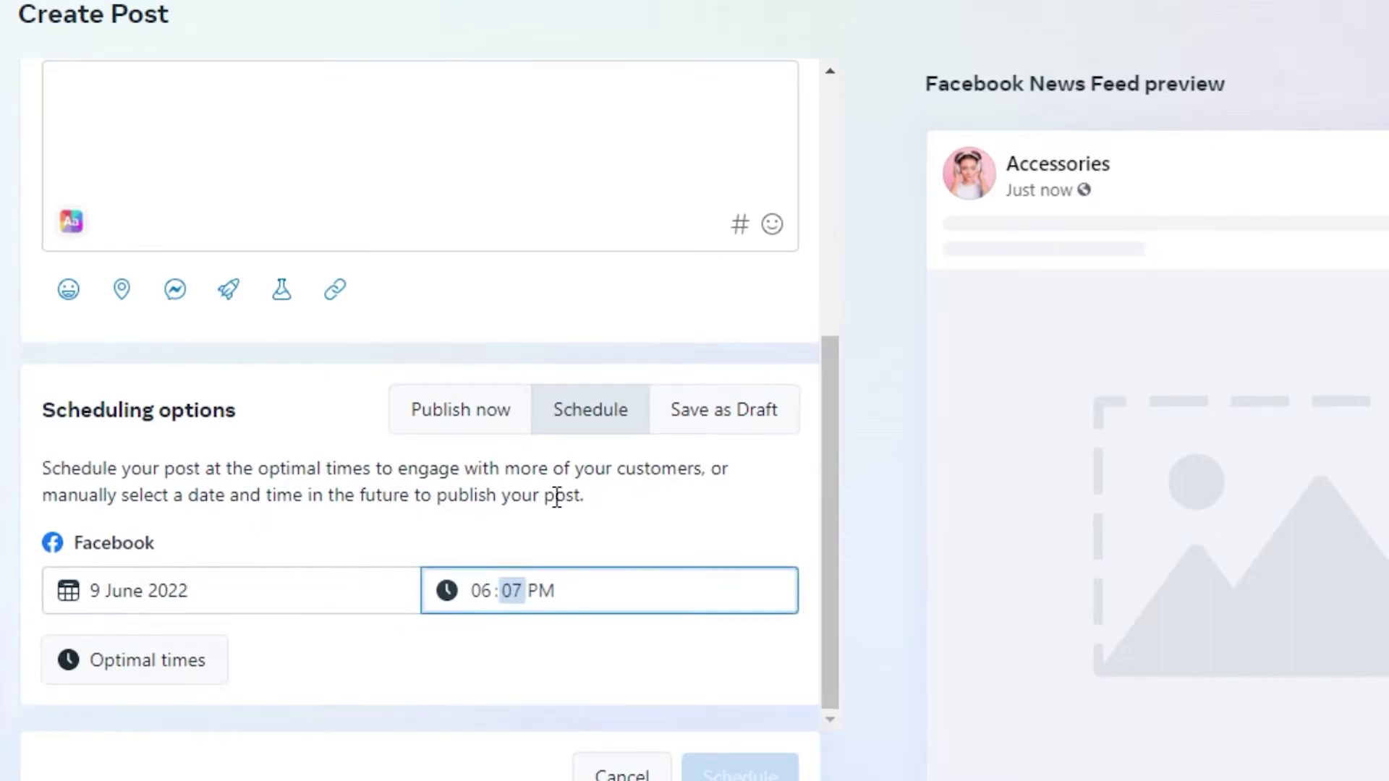
pyautogui.click(492, 591)
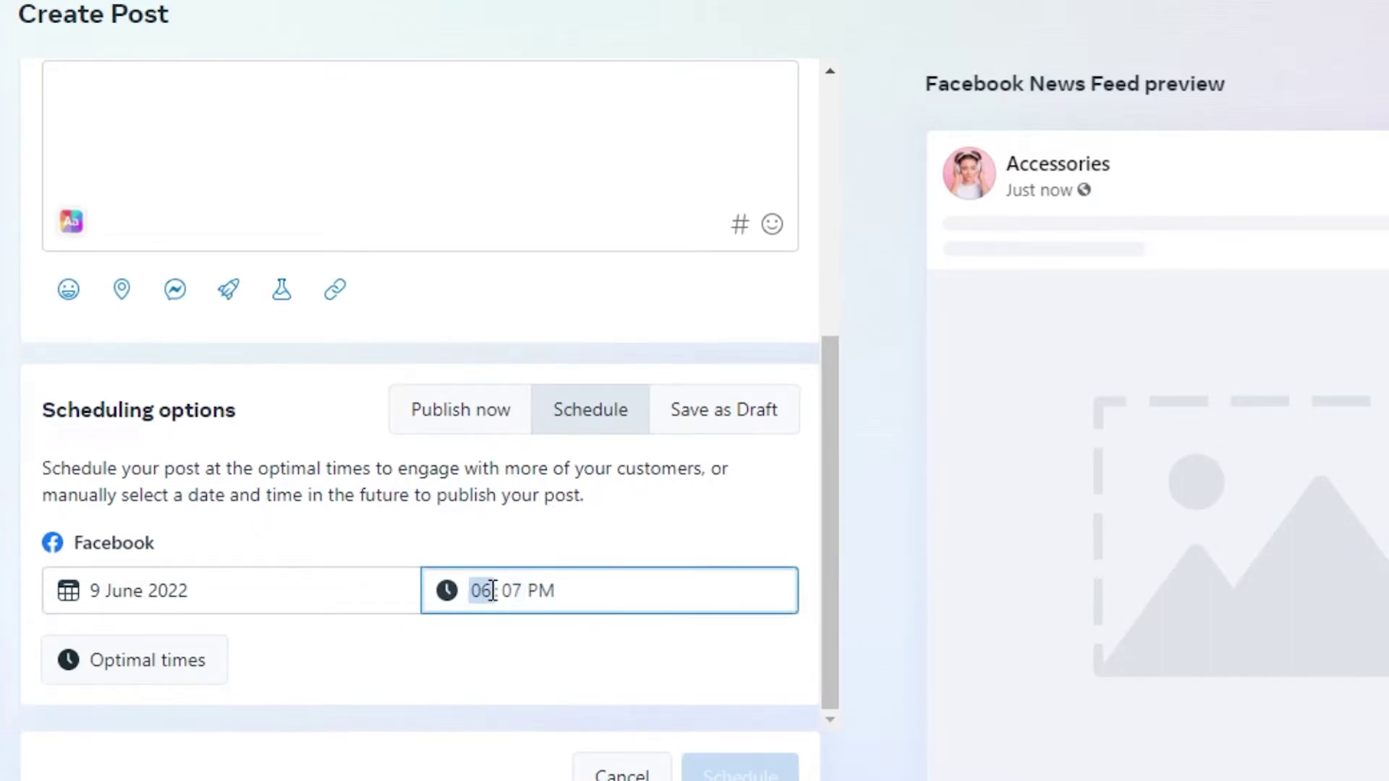
pyautogui.write('0800')
pyautogui.click(103, 504)
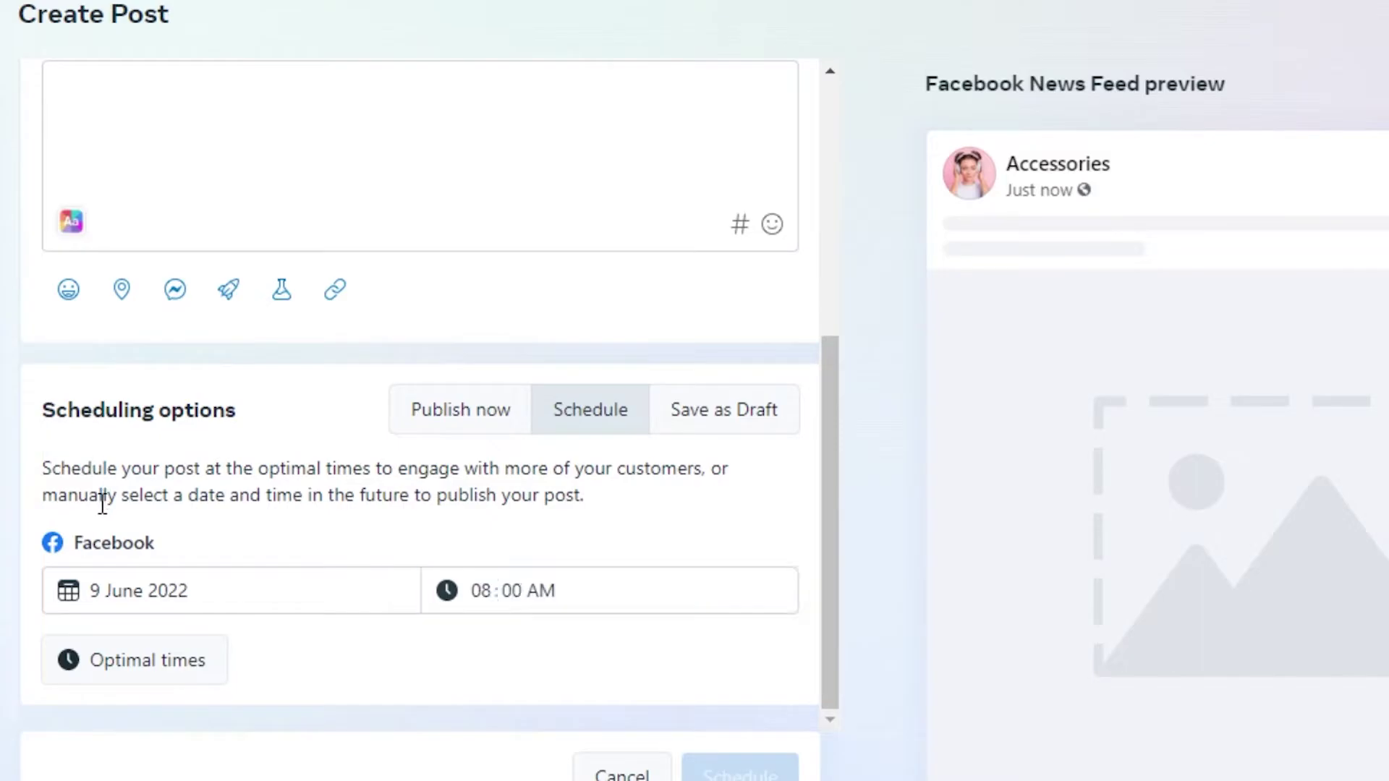
# Check the optimal publishing times for the post and save its schedule.
pyautogui.click(125, 683)
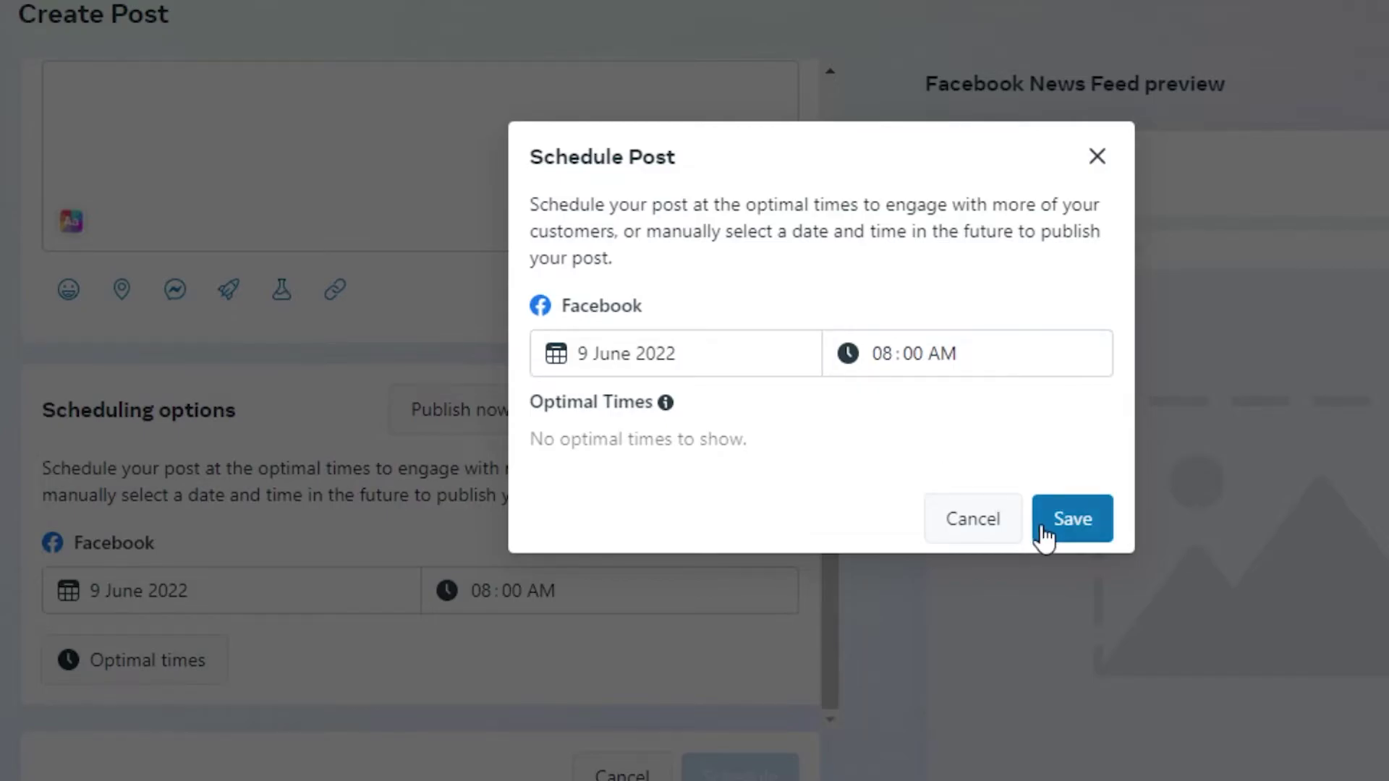
pyautogui.click(1071, 537)
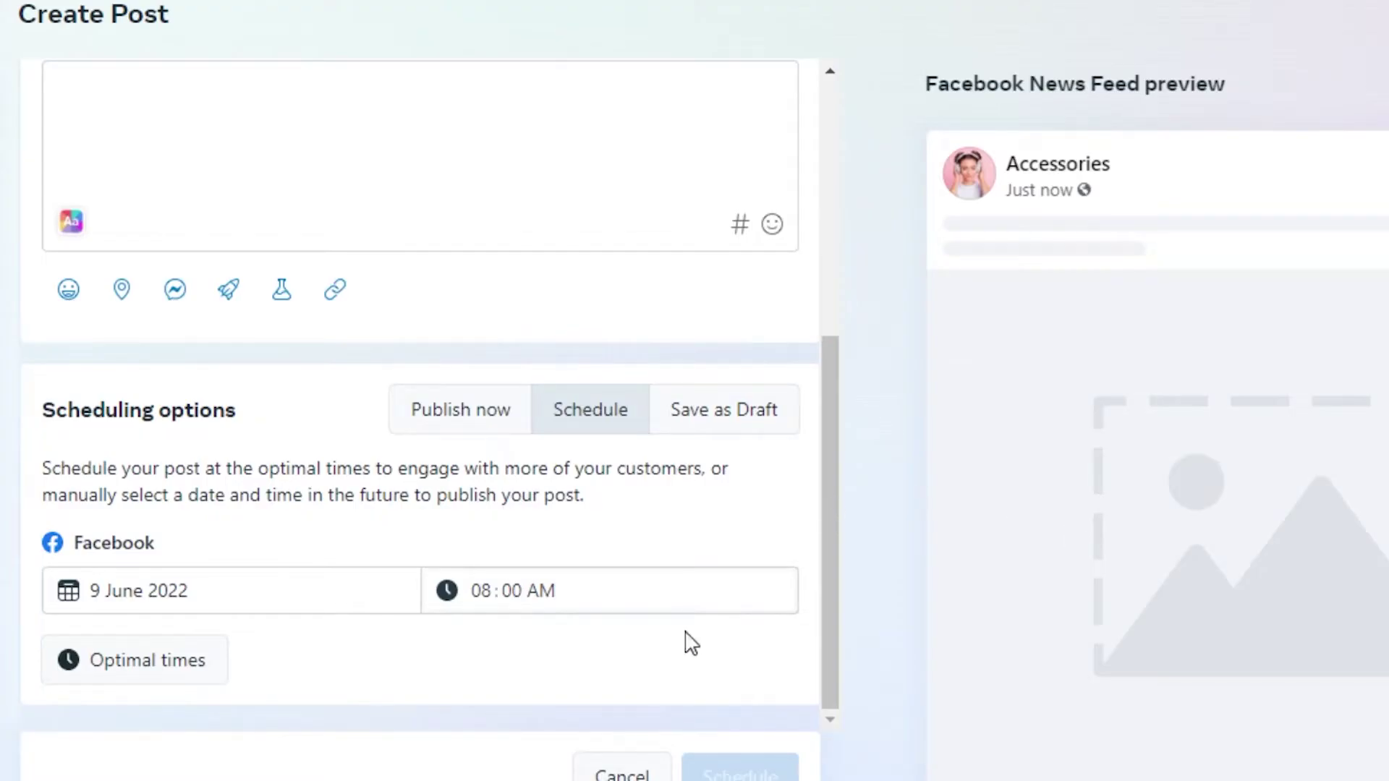
pyautogui.moveTo(830, 570); pyautogui.dragTo(826, 215)
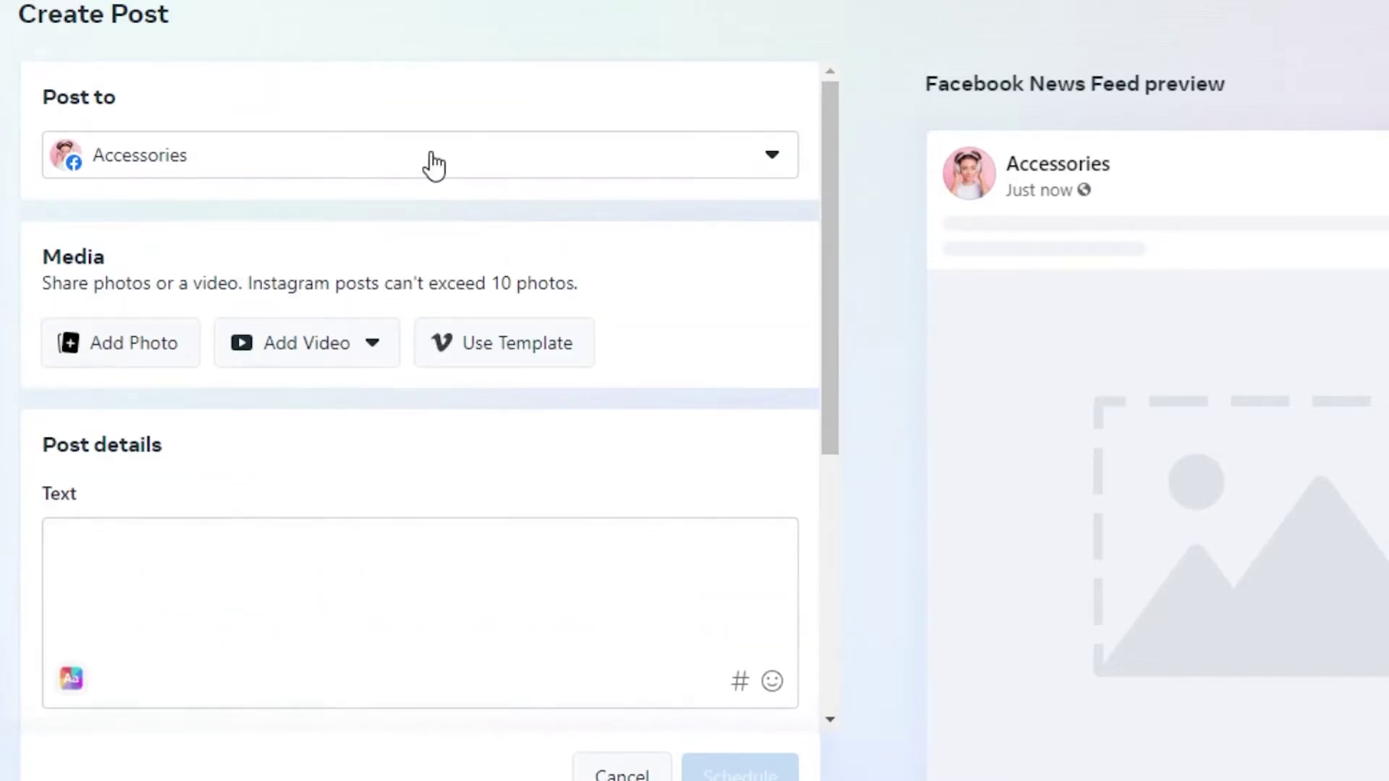
pyautogui.moveTo(845, 350); pyautogui.dragTo(823, 667)
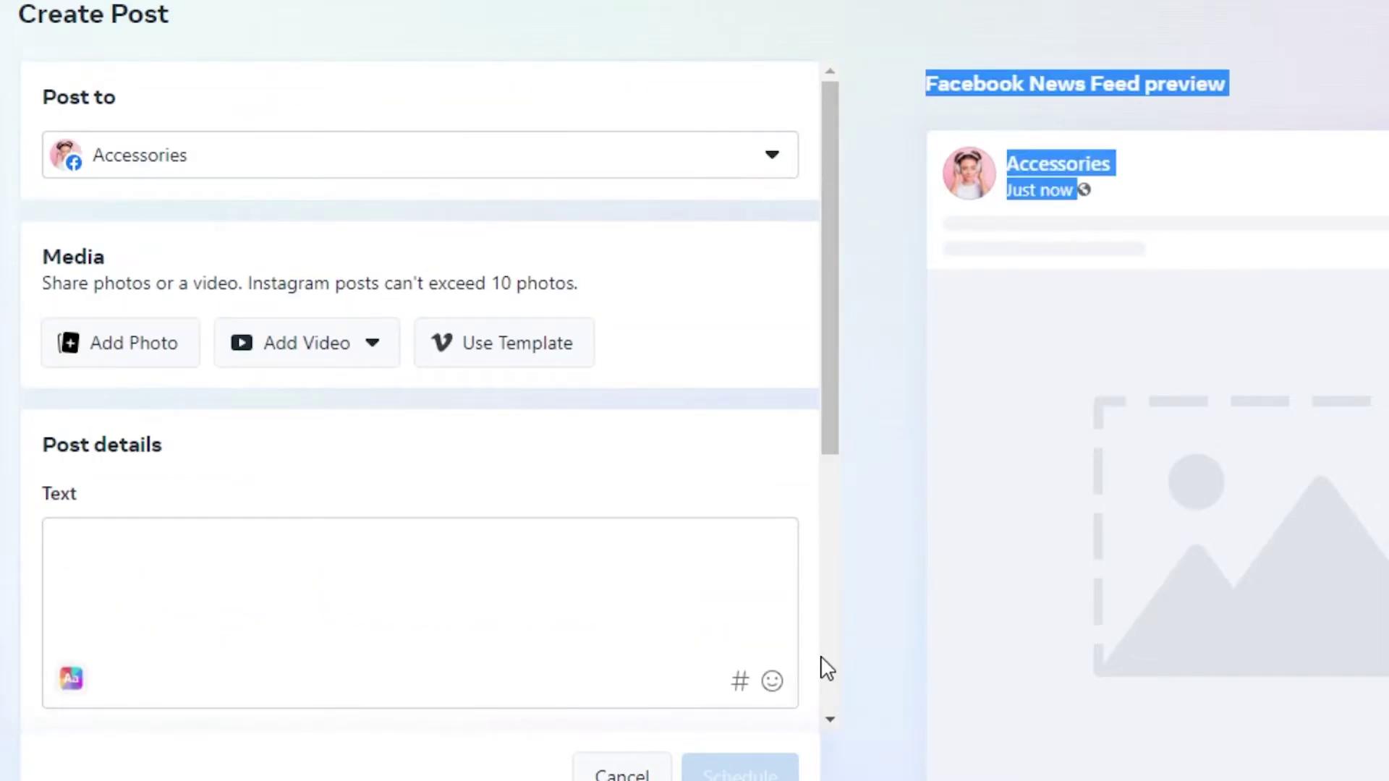
# Open the Planner from the new post and check the create options for Wednesday 8 June 2022.
pyautogui.moveTo(847, 258); pyautogui.dragTo(825, 233)
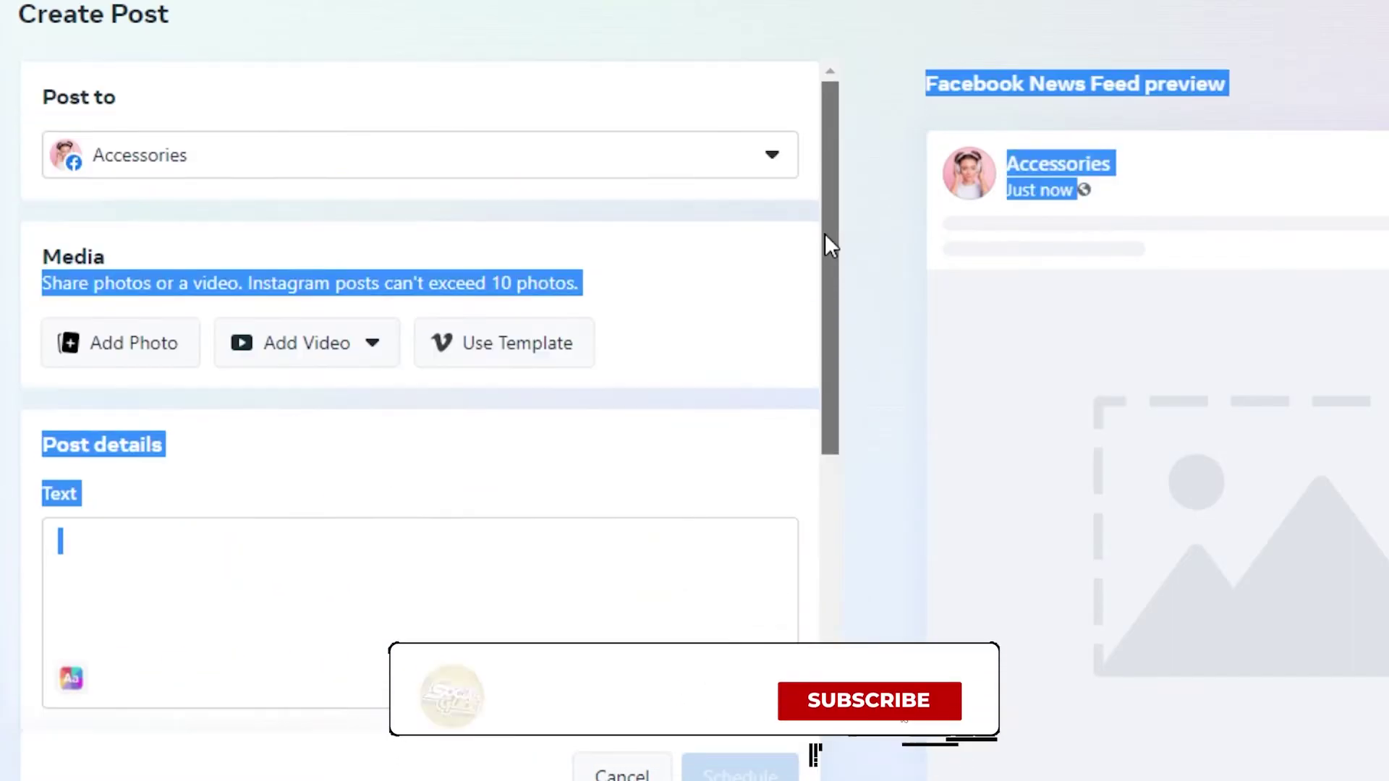
pyautogui.click(877, 260)
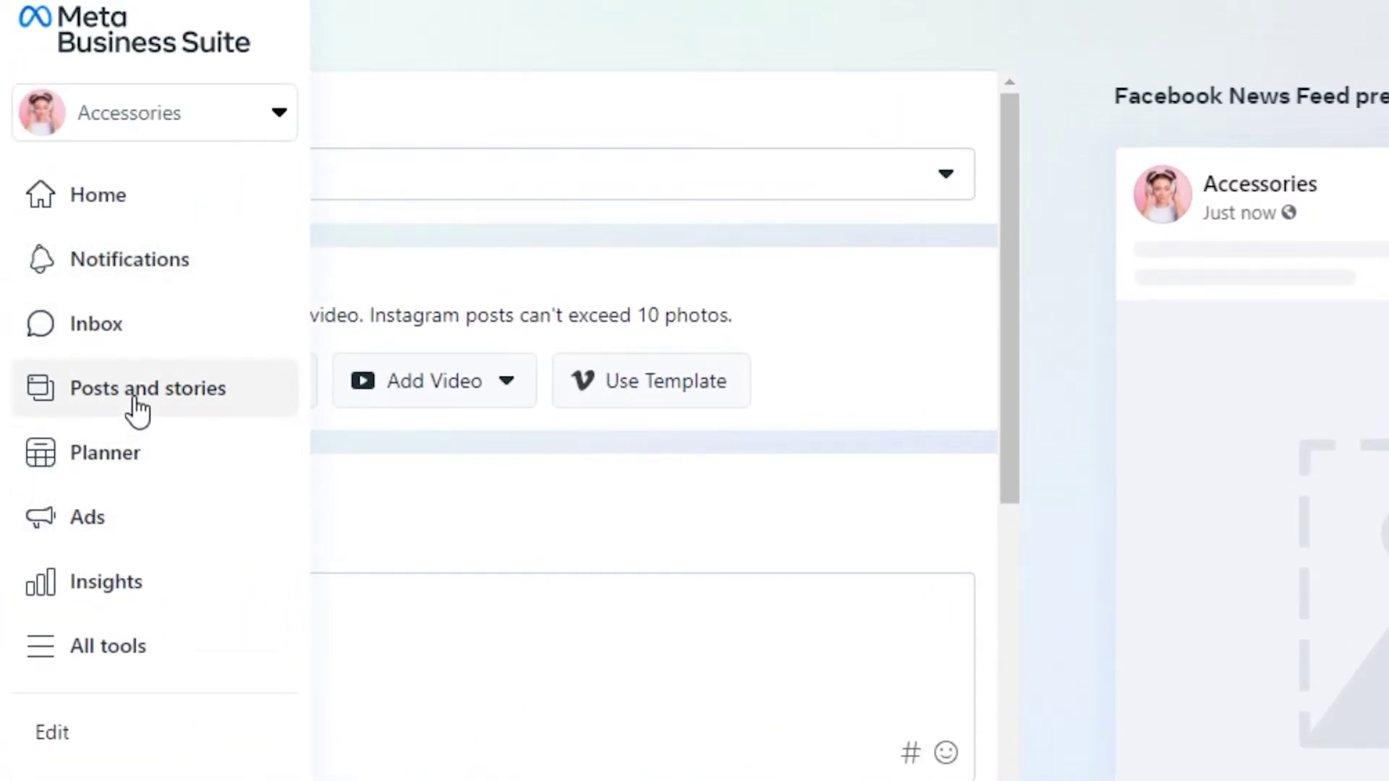
pyautogui.click(136, 450)
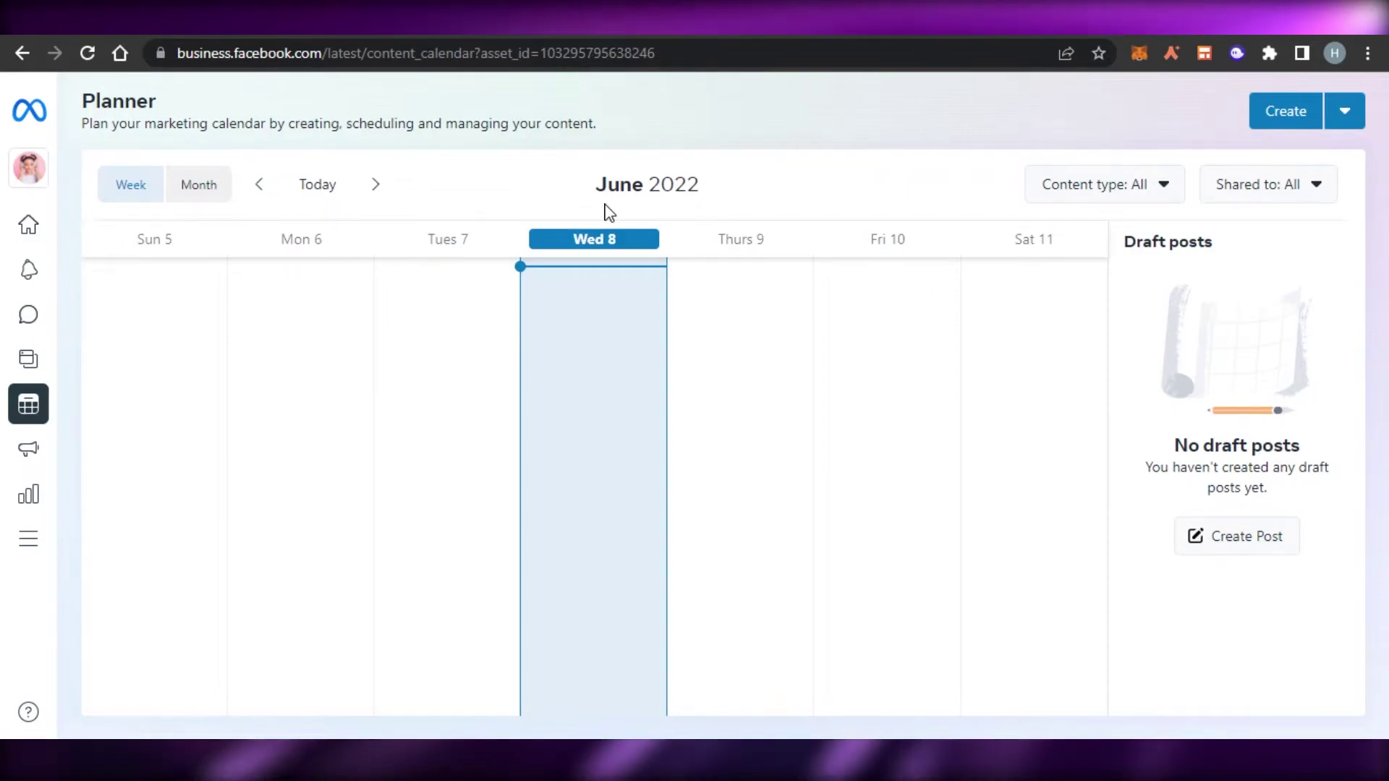
pyautogui.moveTo(576, 303)
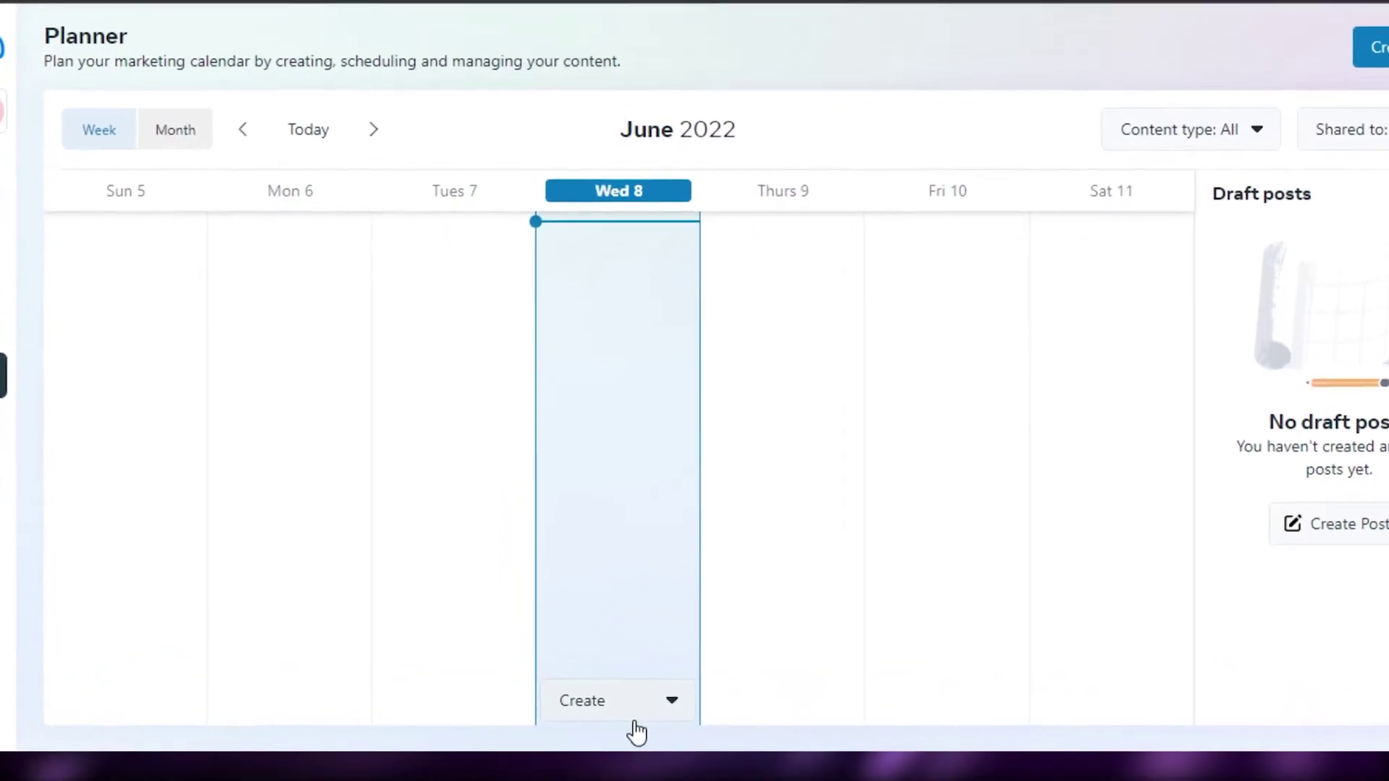
pyautogui.click(632, 709)
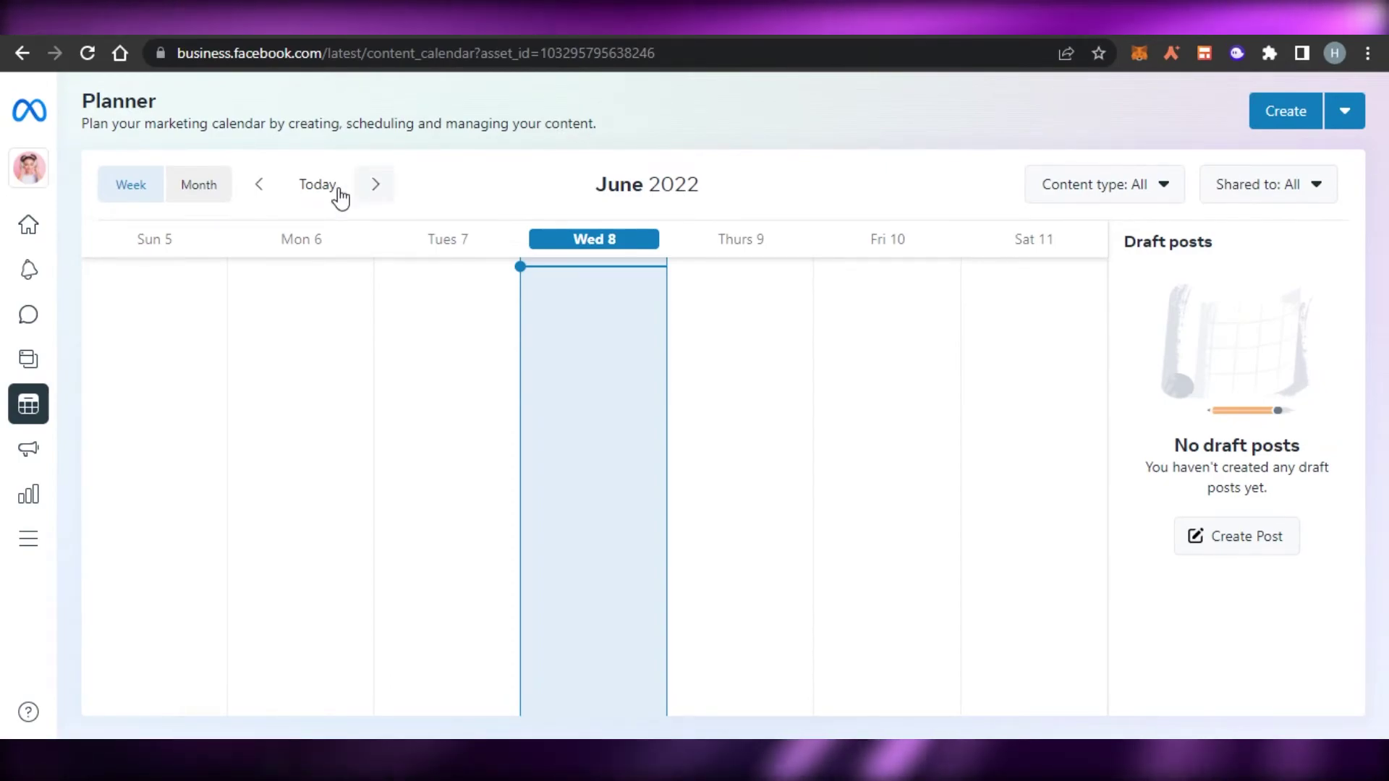
# Switch the Planner calendar to the month view and check its Shared to filter.
pyautogui.click(196, 189)
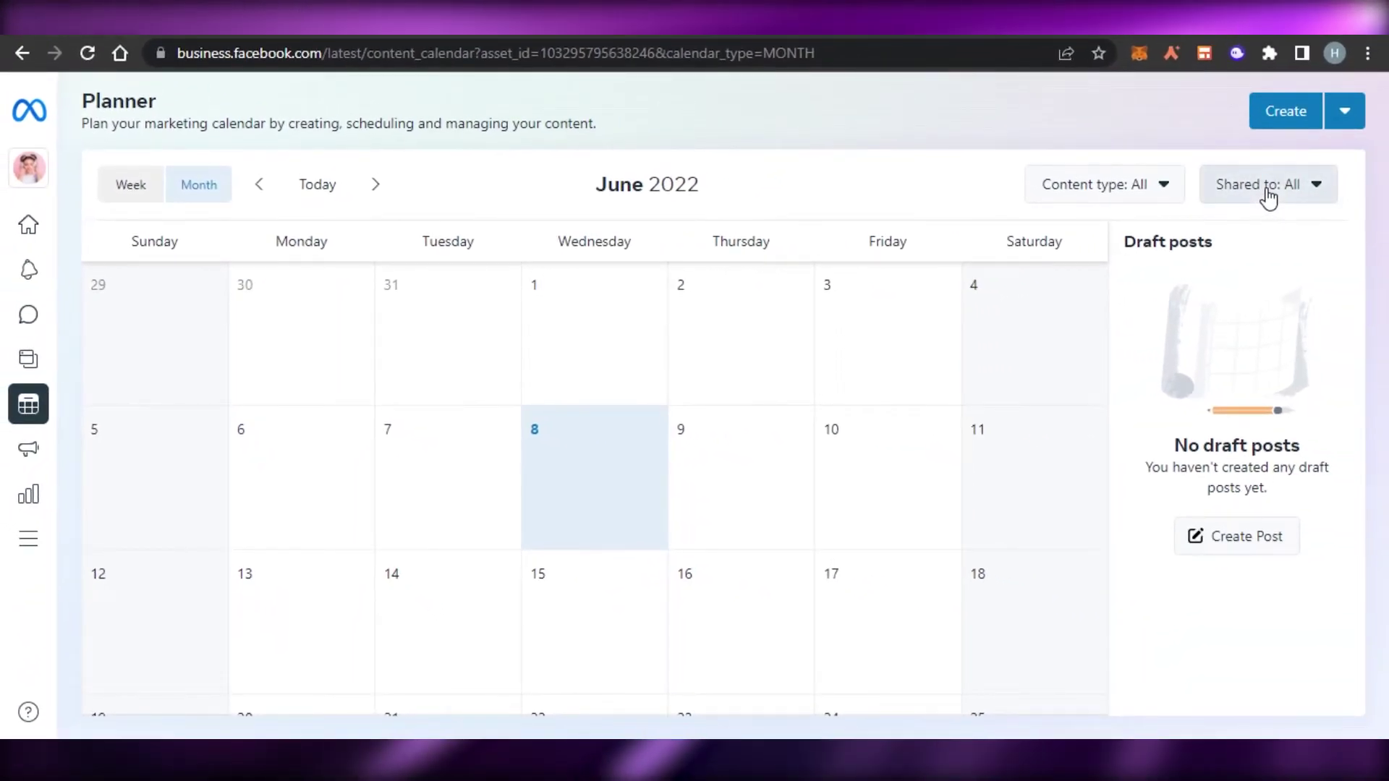
pyautogui.click(1262, 189)
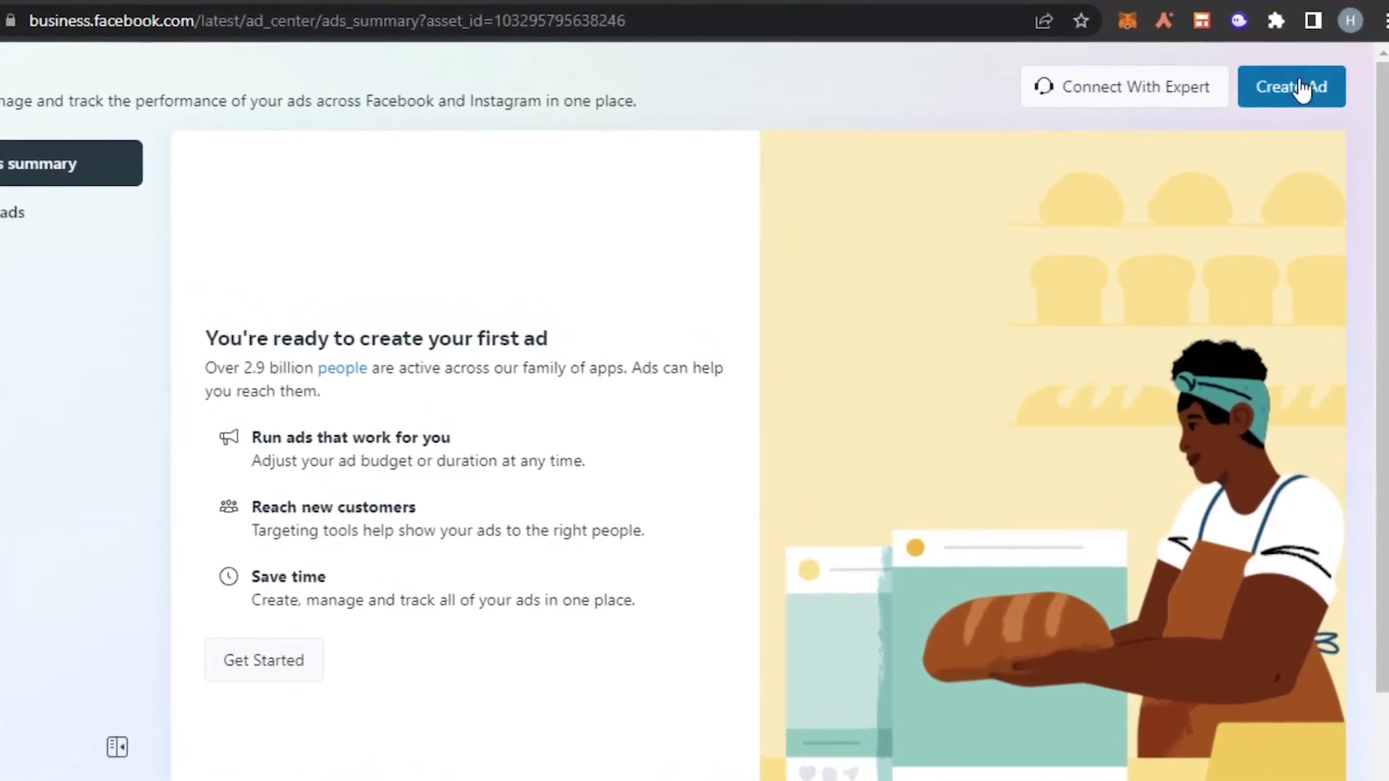
# Start a new ad in Ads with the Promote your Page goal and go to its description.
pyautogui.click(1295, 89)
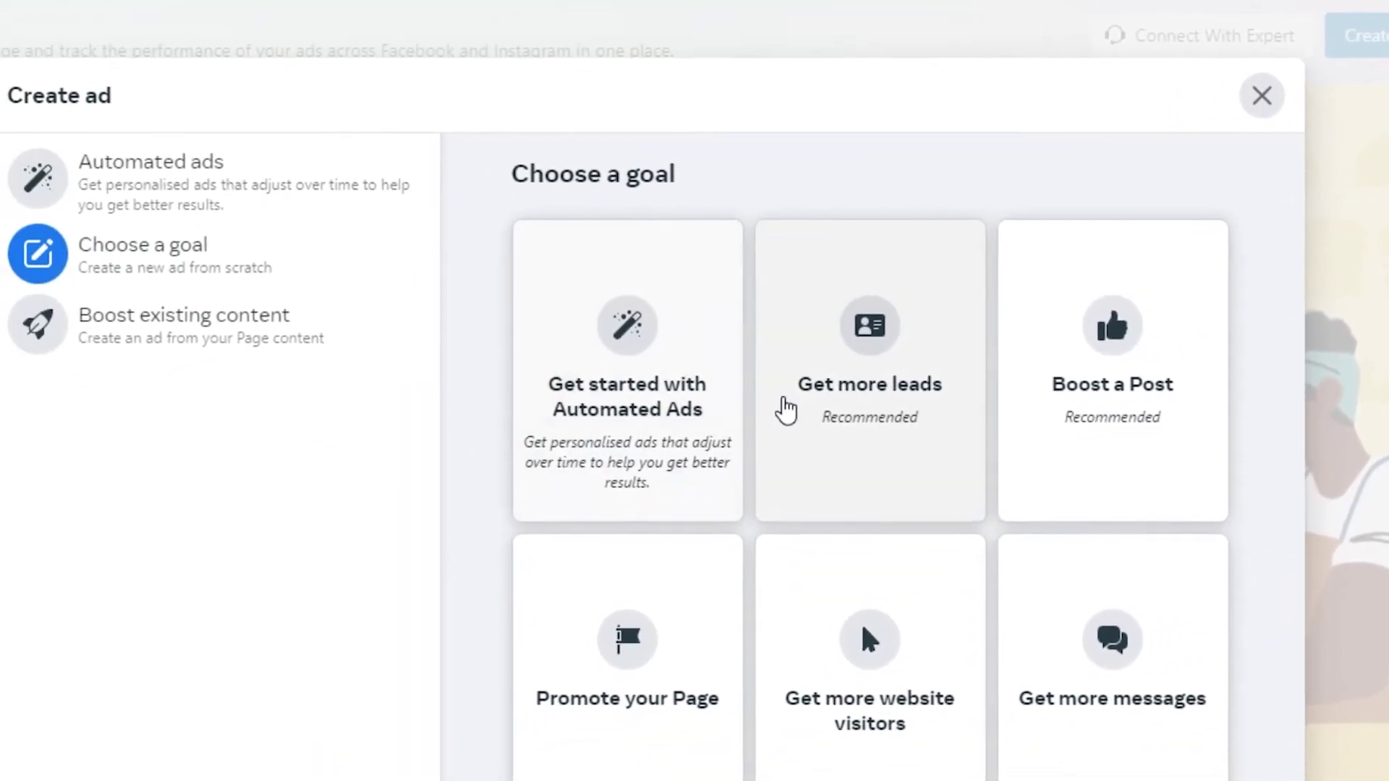
pyautogui.click(710, 663)
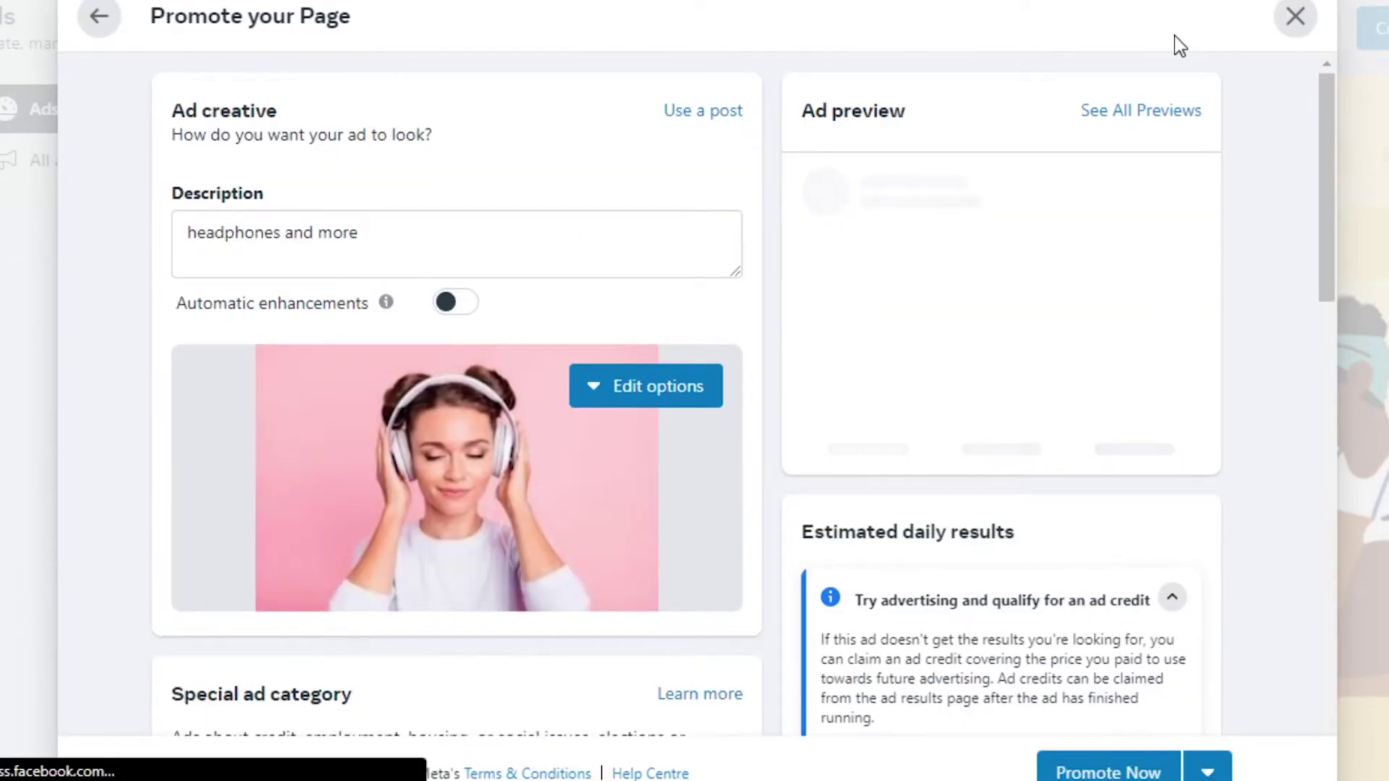
pyautogui.click(365, 240)
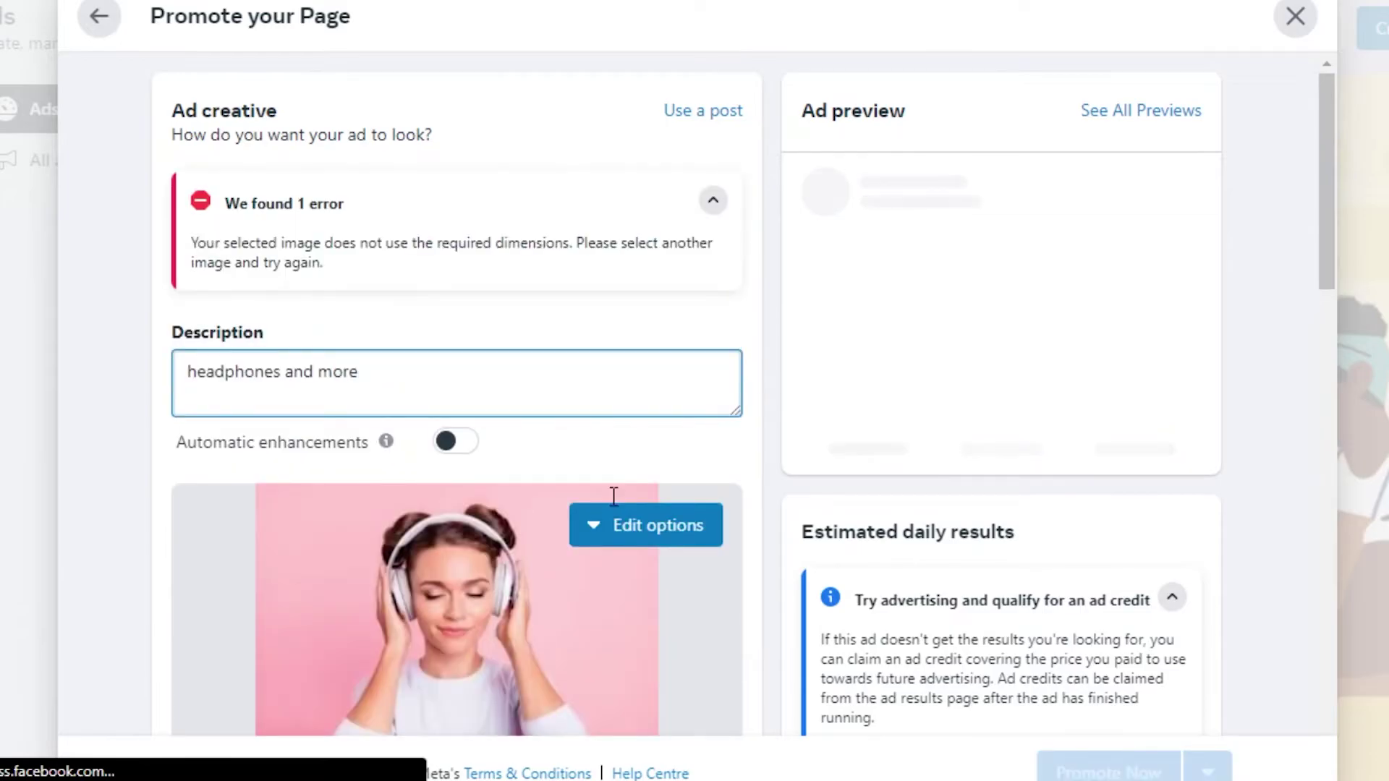
# Review the Page ad's audience, schedule, daily budget, payment method and preview, and discard the ad without promoting it.
pyautogui.moveTo(1331, 159); pyautogui.dragTo(1335, 301)
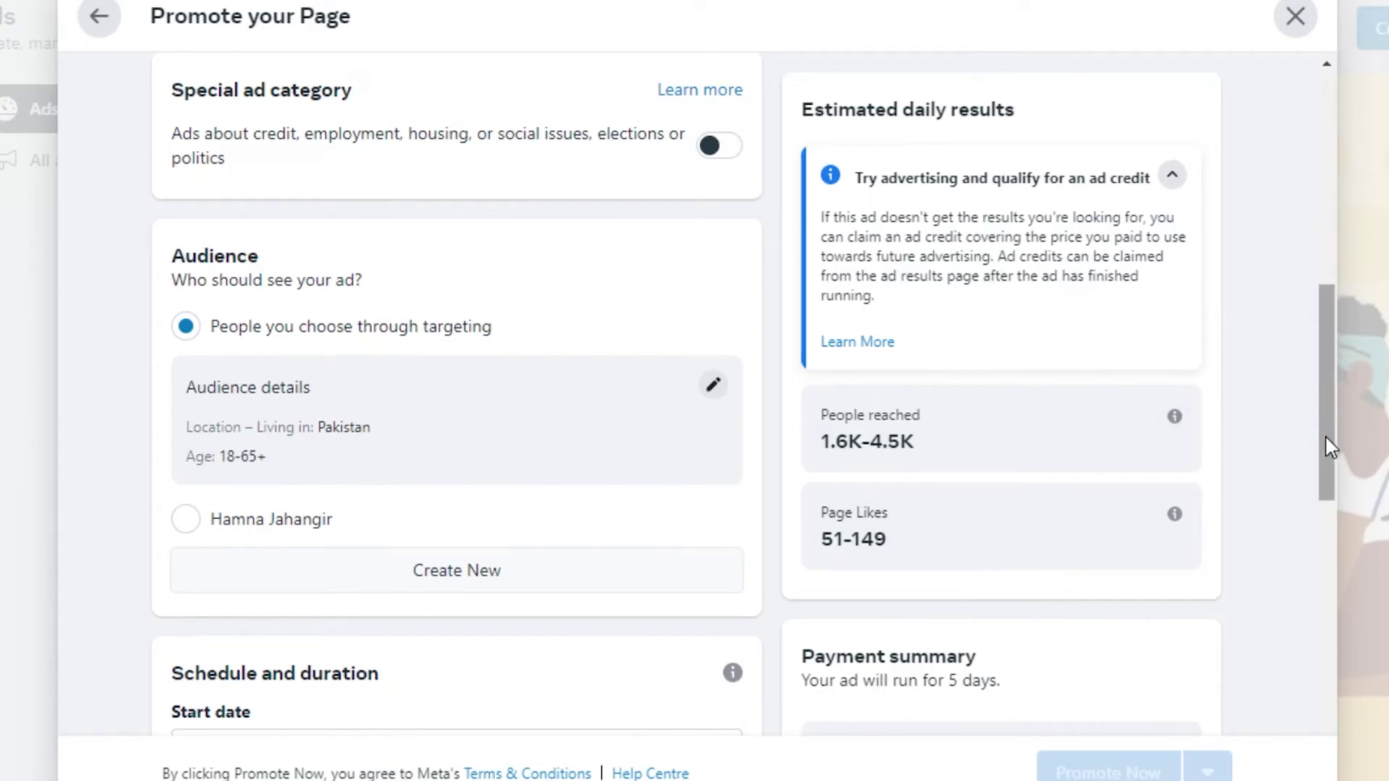
pyautogui.moveTo(1321, 387); pyautogui.dragTo(1321, 562)
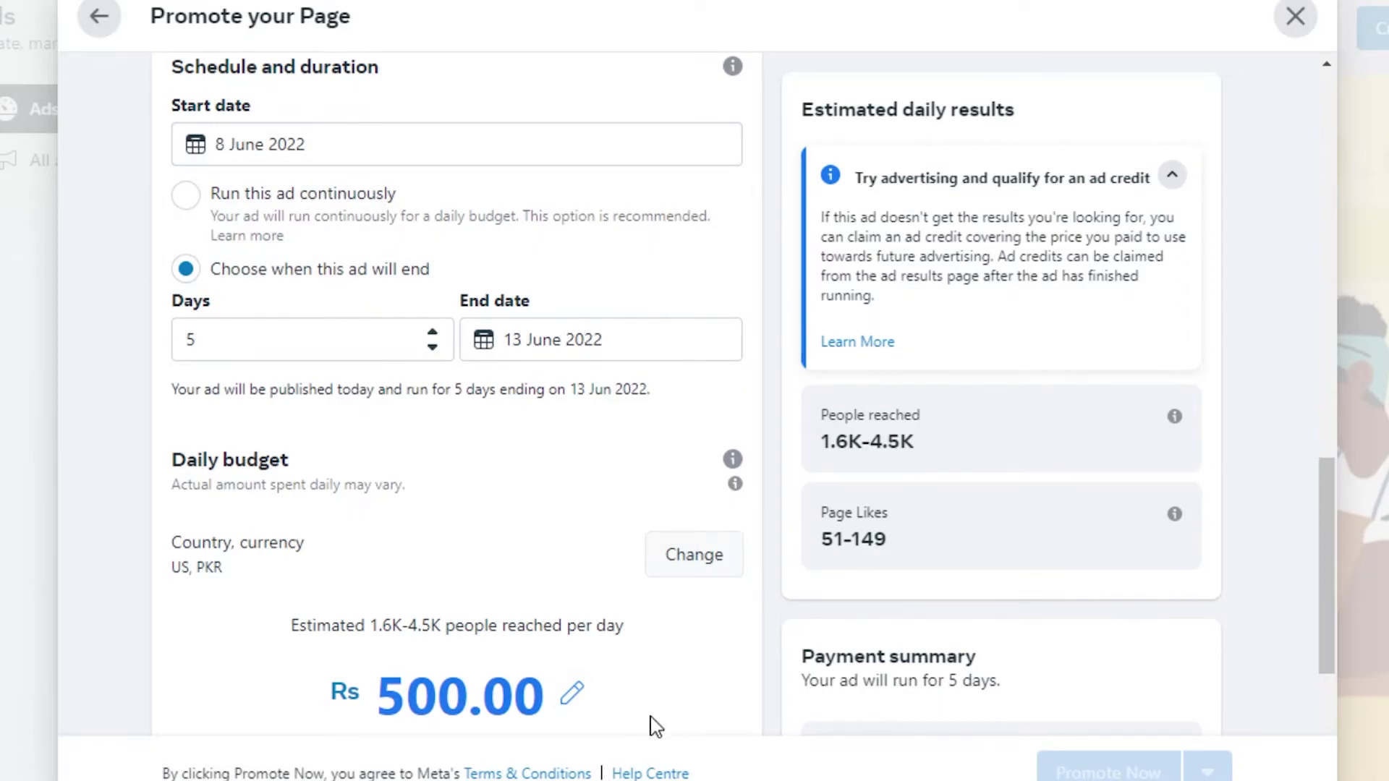
pyautogui.scroll(-5, 1331, 592)
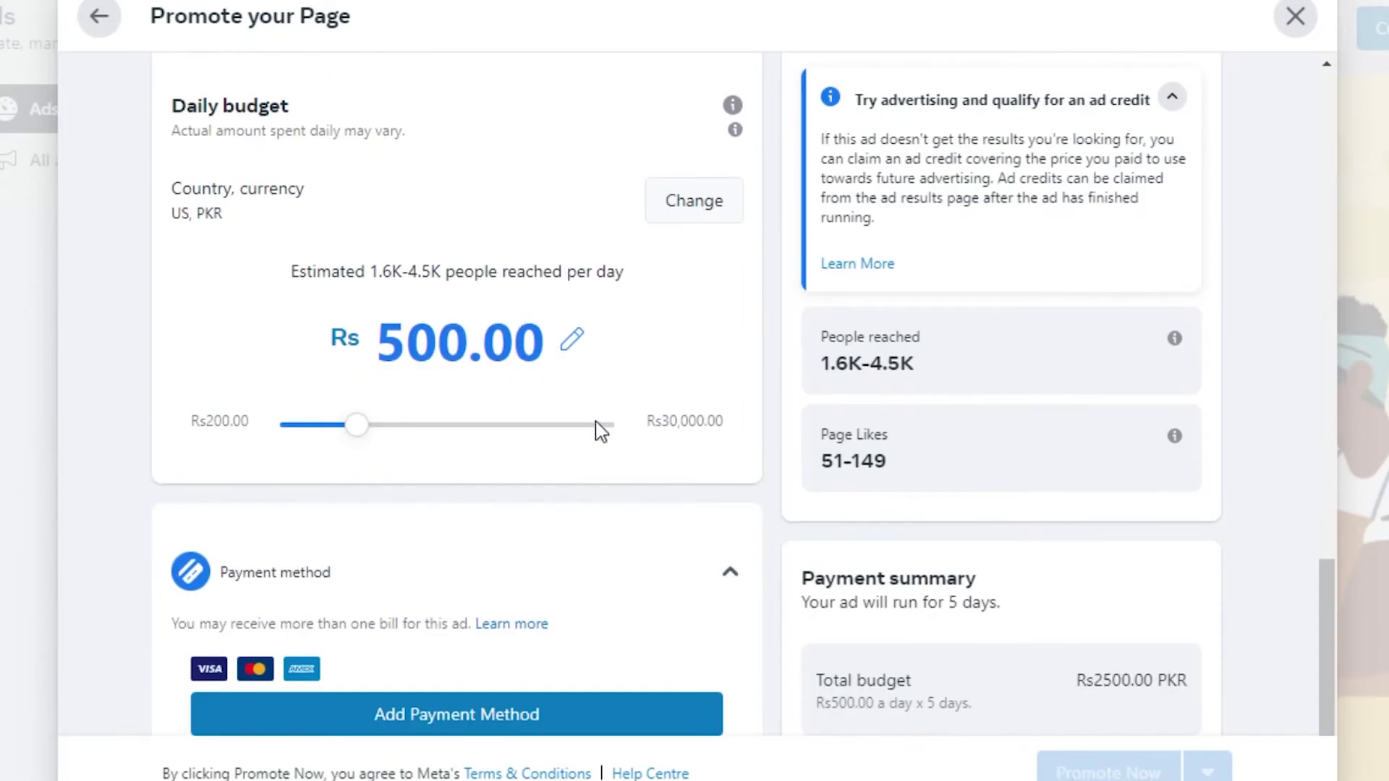
pyautogui.moveTo(1327, 628); pyautogui.dragTo(1300, 736)
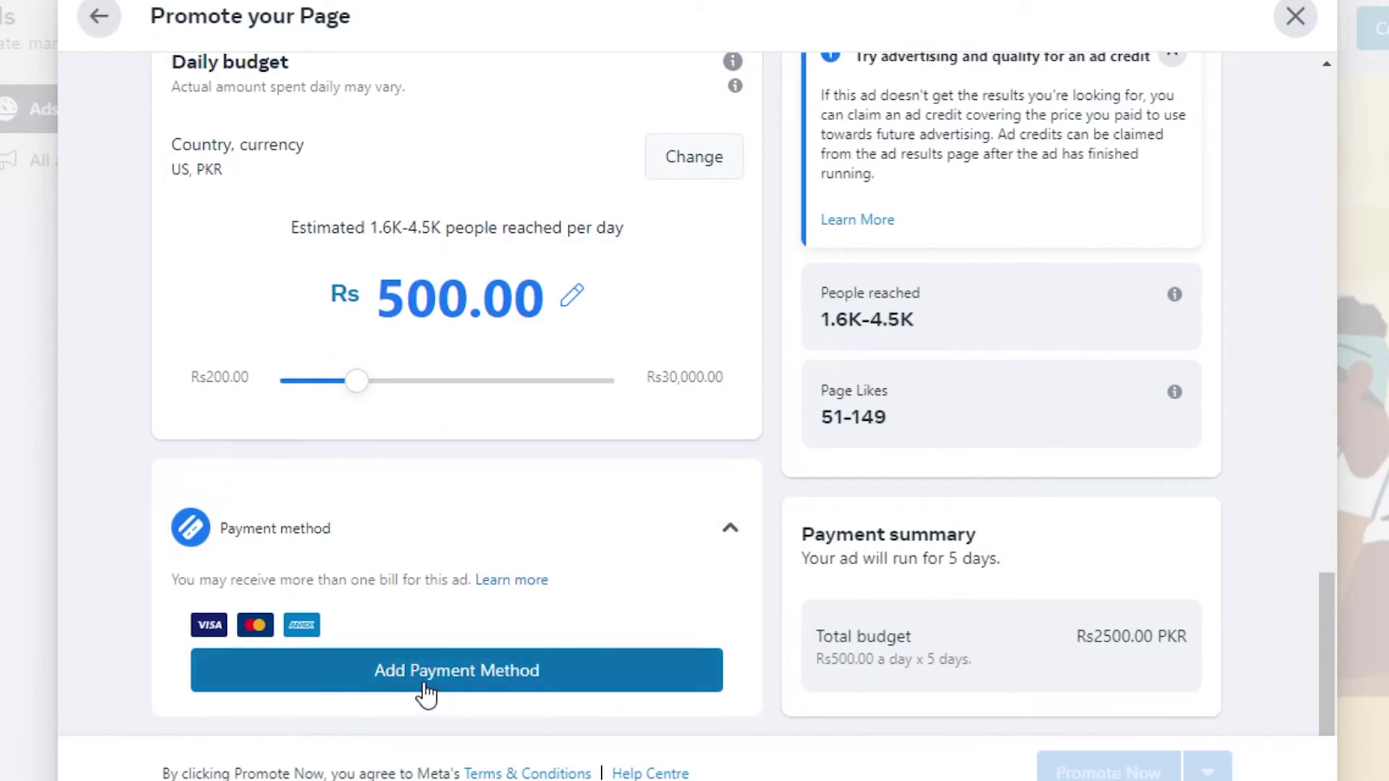
pyautogui.moveTo(1332, 680); pyautogui.dragTo(1336, 144)
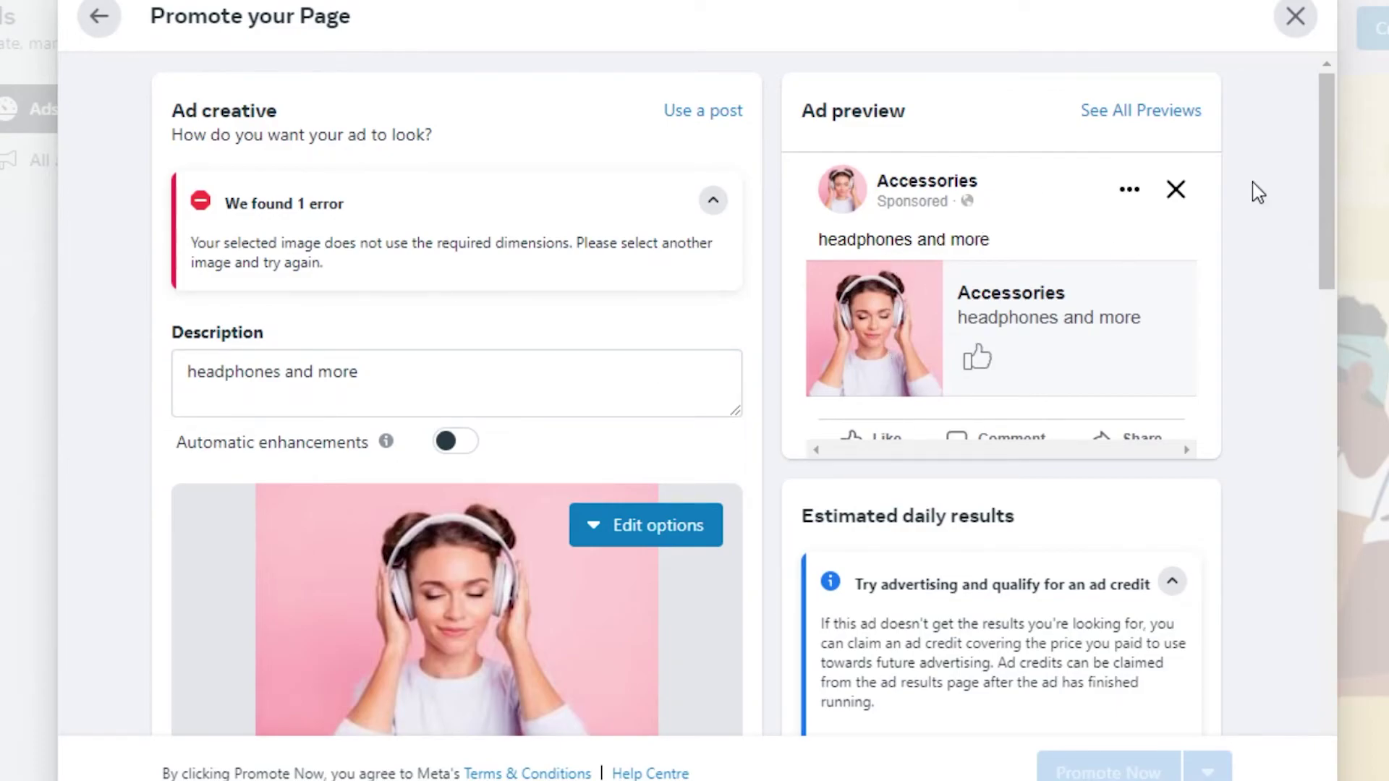
pyautogui.click(1296, 17)
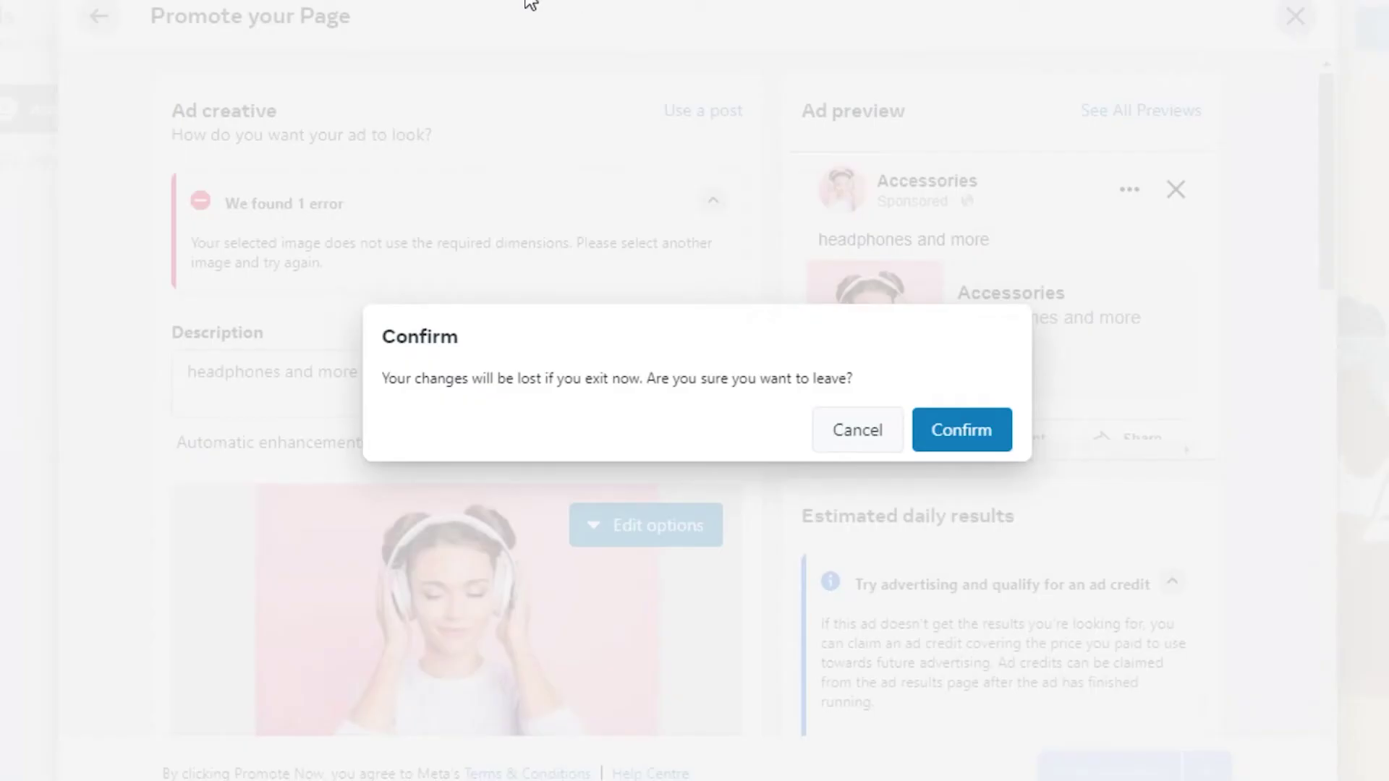
pyautogui.click(962, 432)
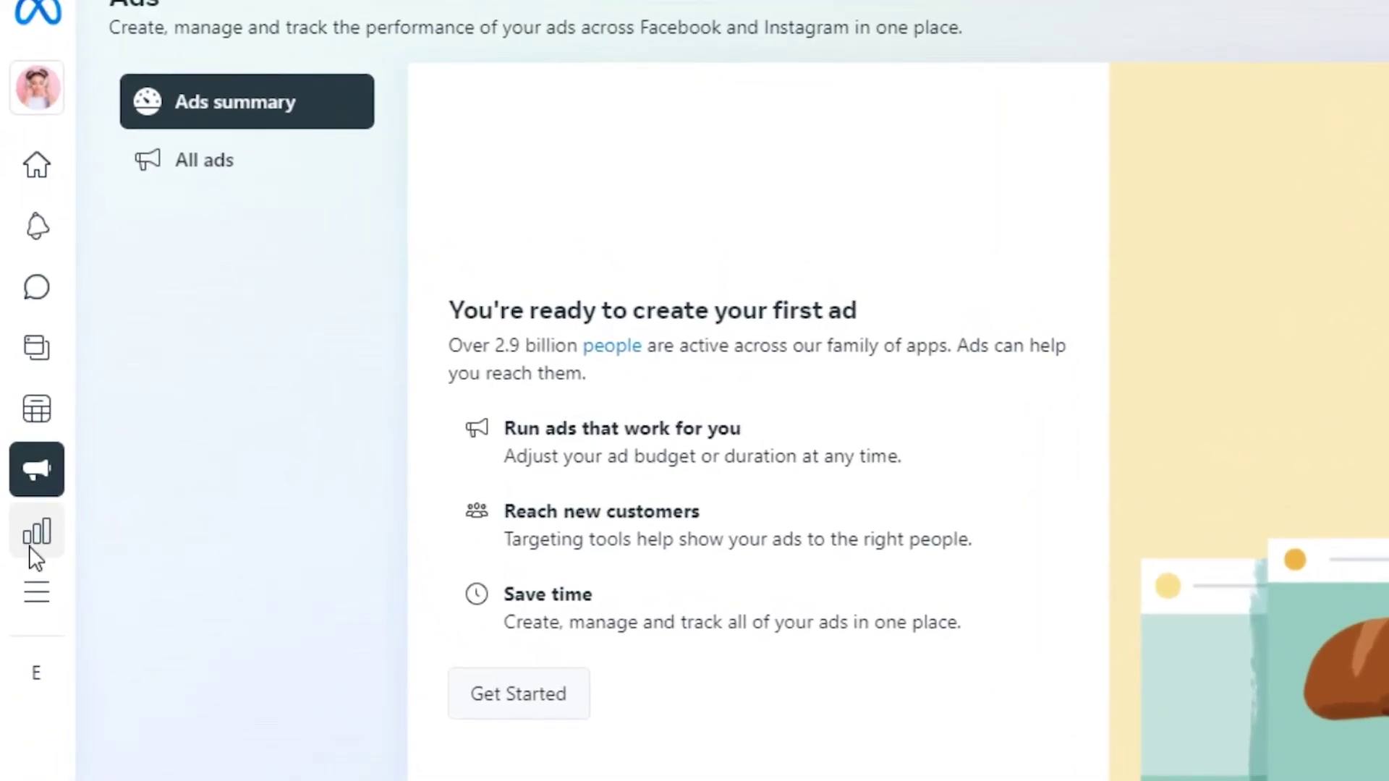
# Open Insights and examine the overview's Page reach results, content and audience sections for the Accessories Page.
pyautogui.click(31, 544)
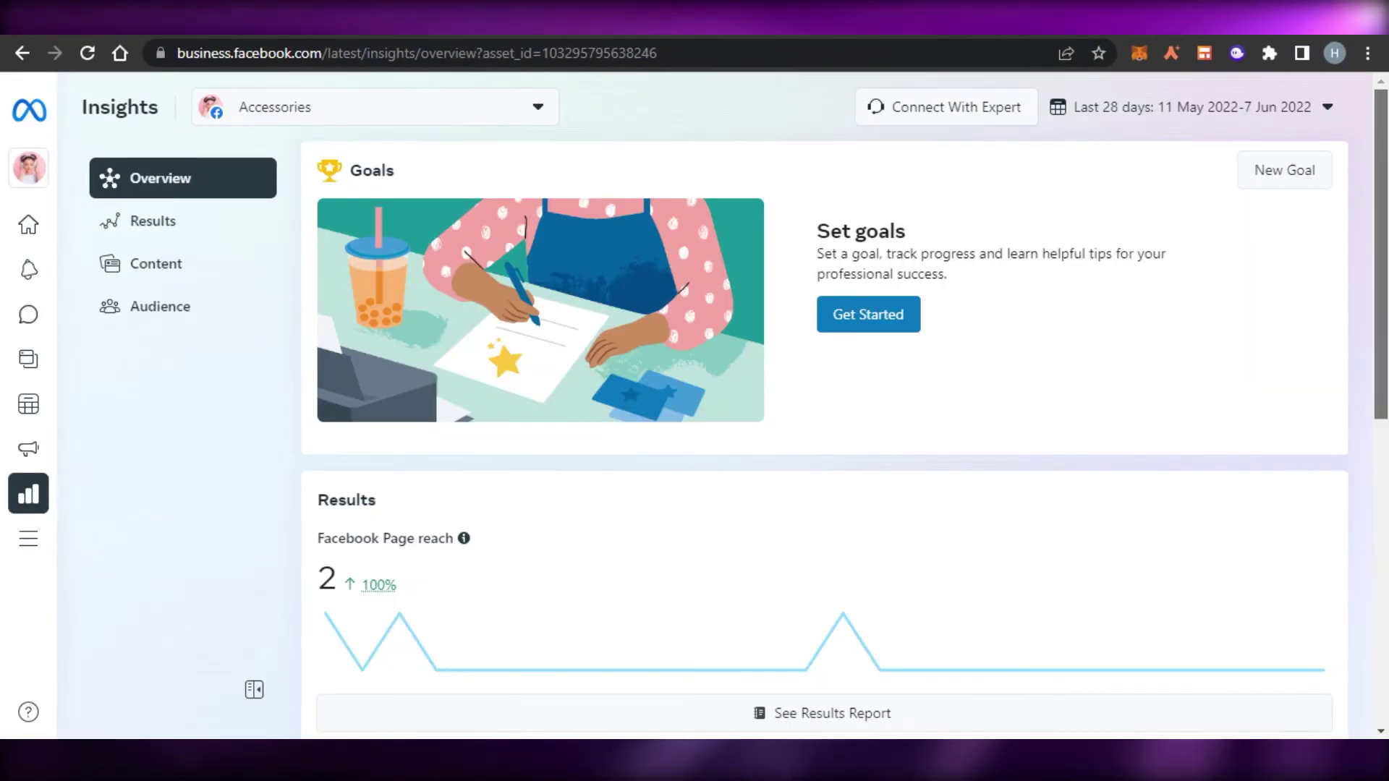
pyautogui.scroll(-3, 825, 435)
pyautogui.scroll(-1, 981, 684)
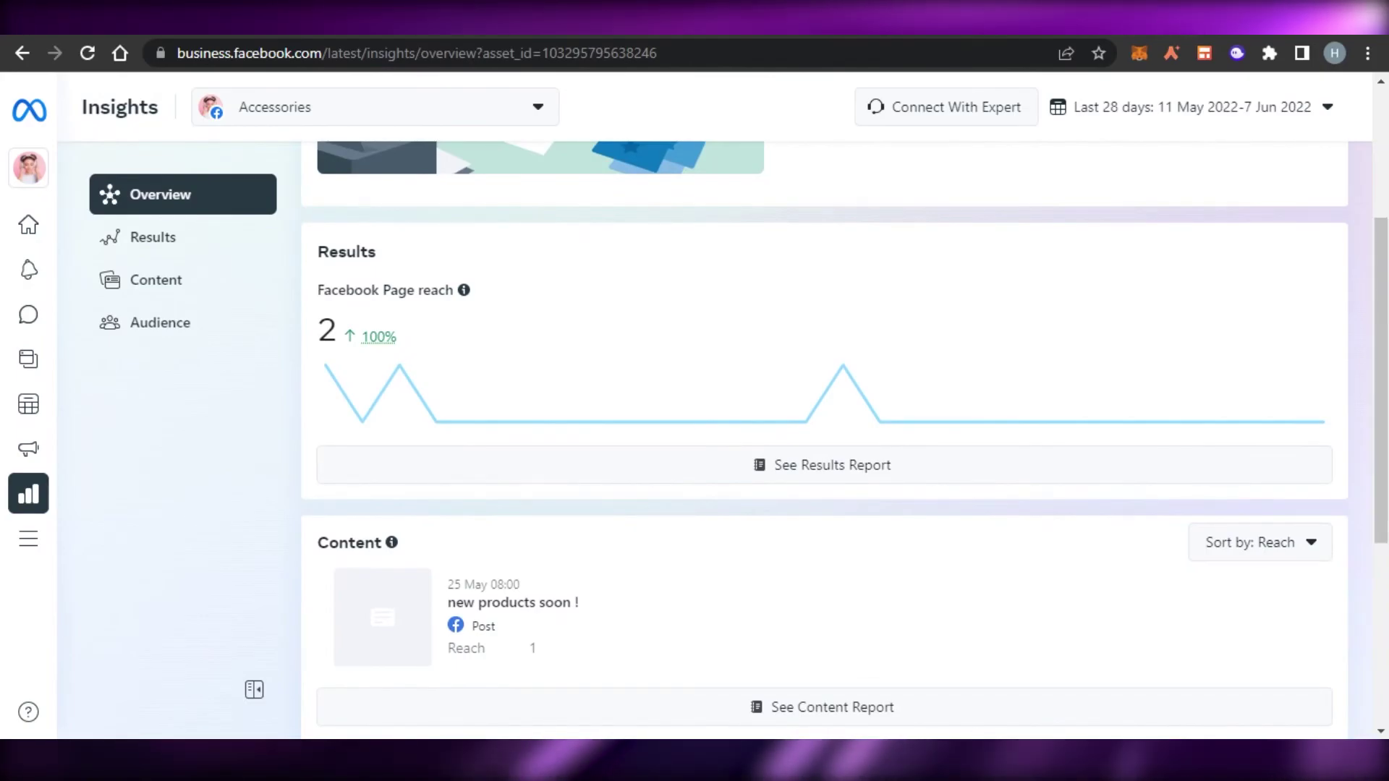
pyautogui.moveTo(1368, 419); pyautogui.dragTo(1367, 590)
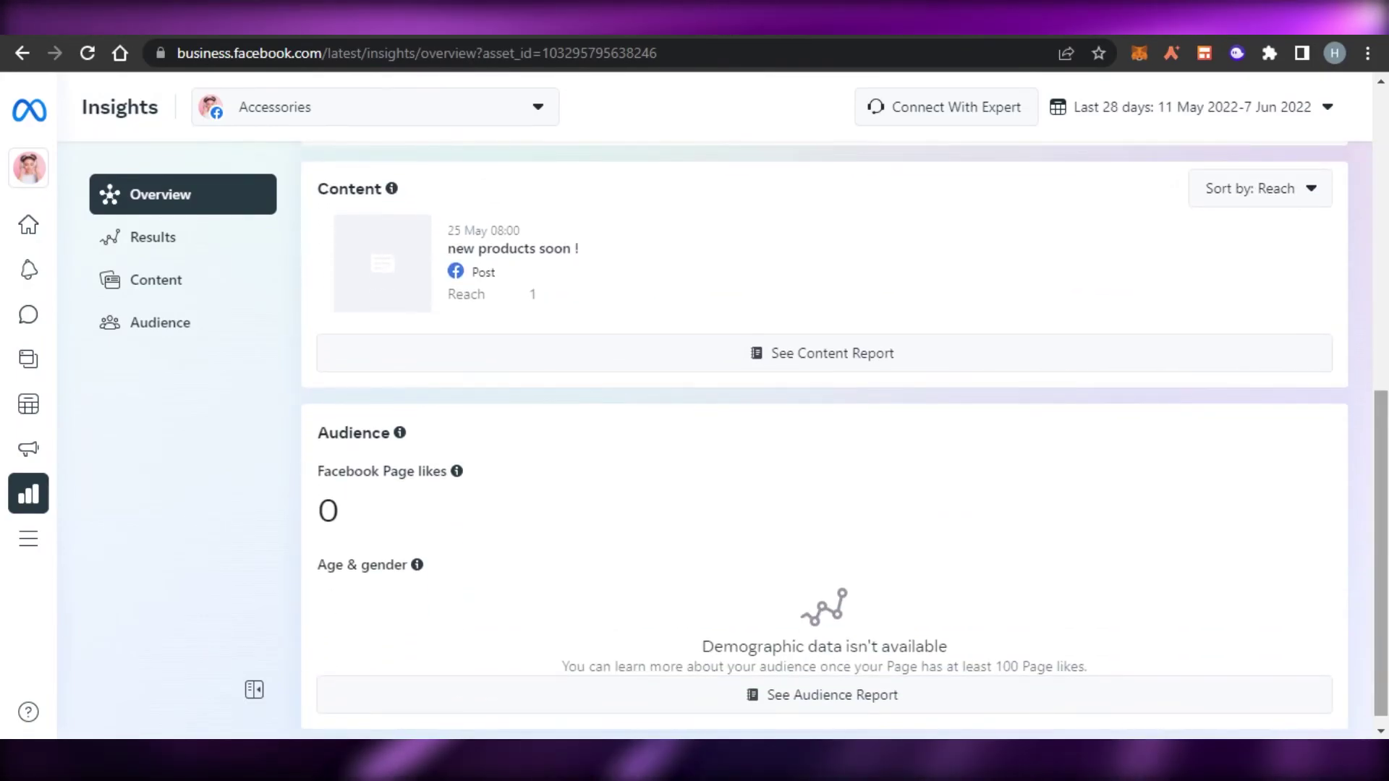
pyautogui.scroll(1, 825, 434)
pyautogui.scroll(-2, 825, 434)
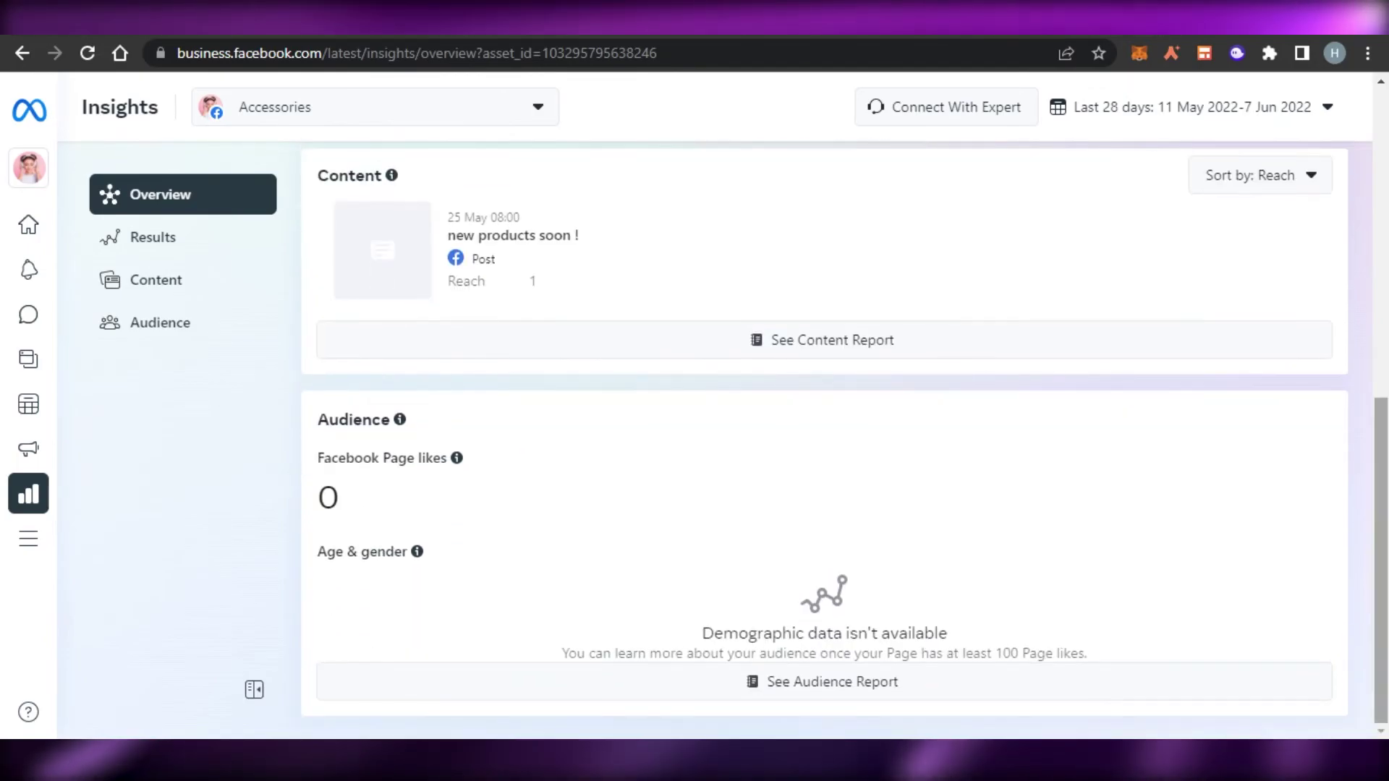
pyautogui.scroll(4, 825, 435)
pyautogui.scroll(2, 472, 559)
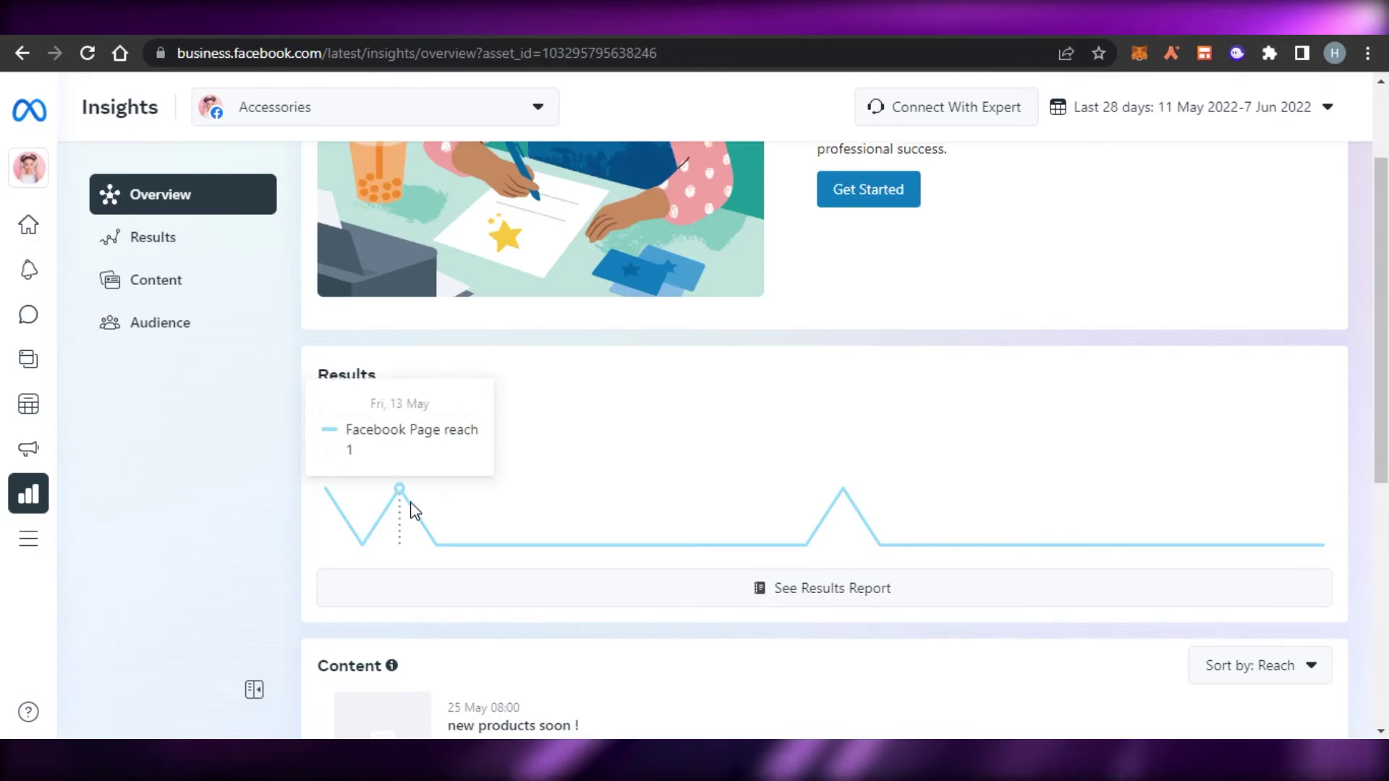
pyautogui.scroll(2, 832, 362)
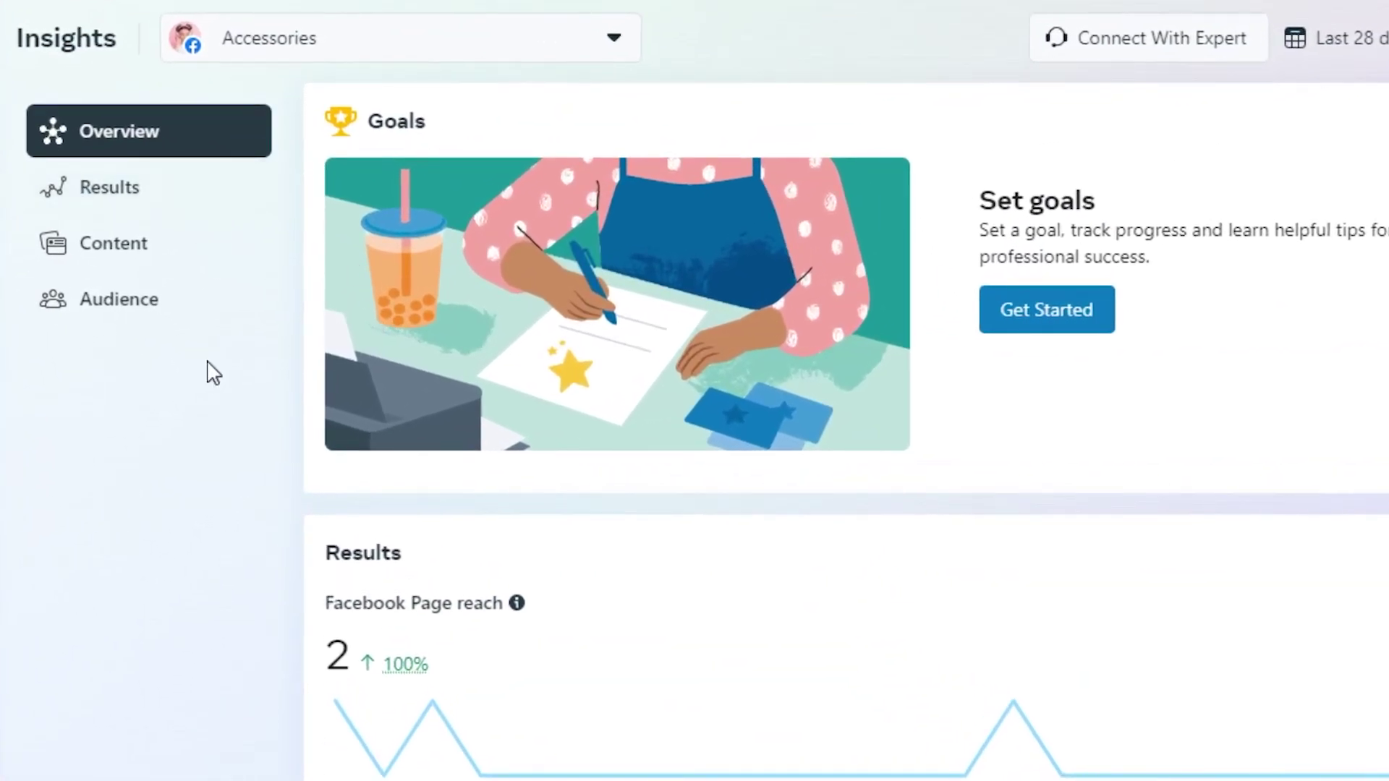
# Review the complete list of All tools, close it and return to Home.
pyautogui.moveTo(11, 432)
pyautogui.click(29, 688)
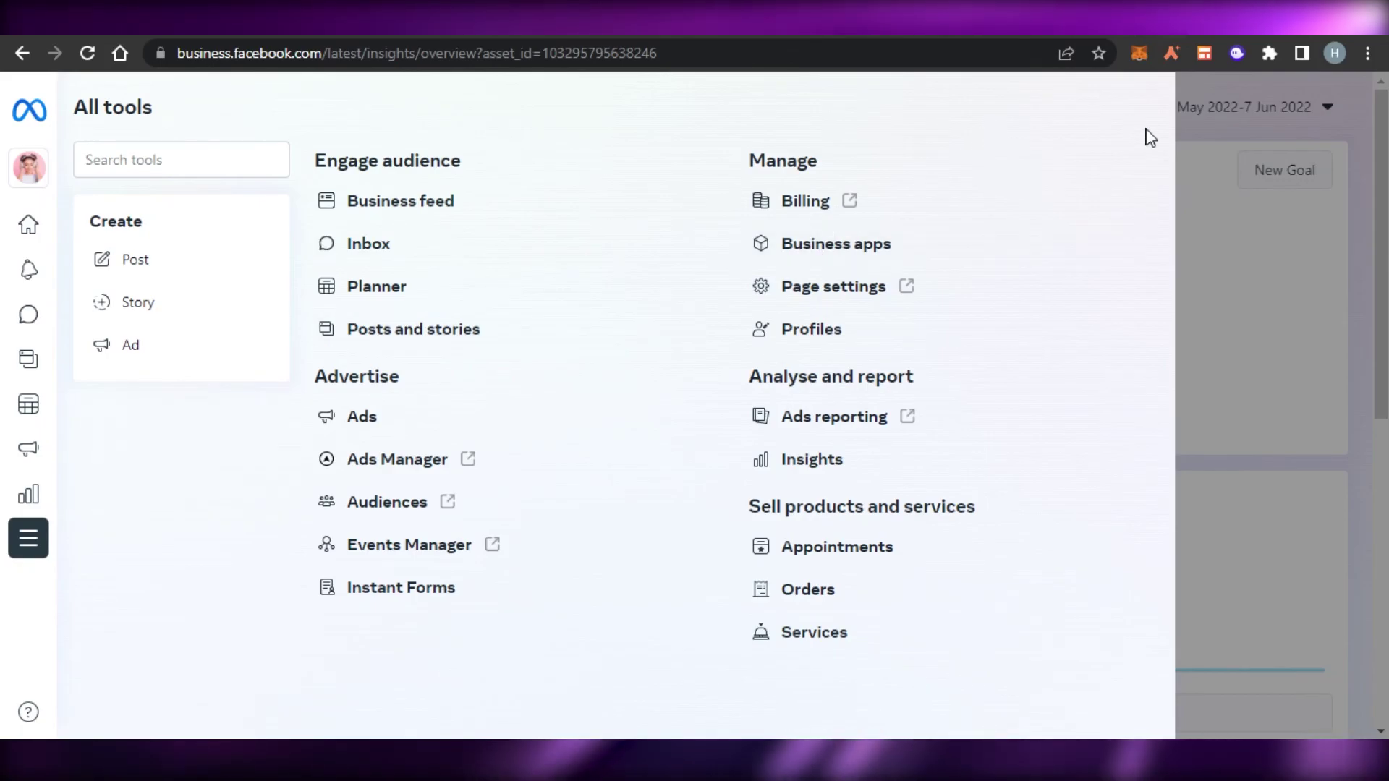
pyautogui.click(1265, 85)
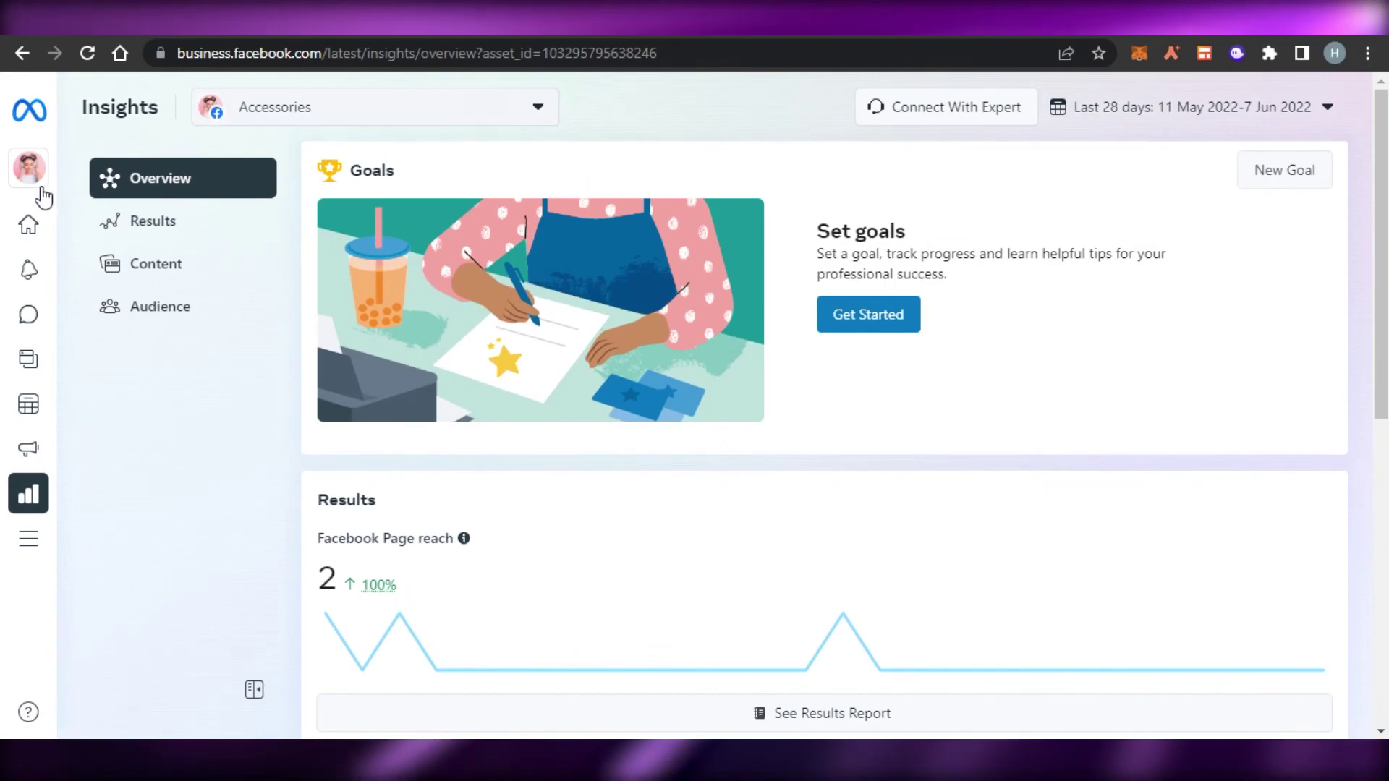
pyautogui.click(31, 232)
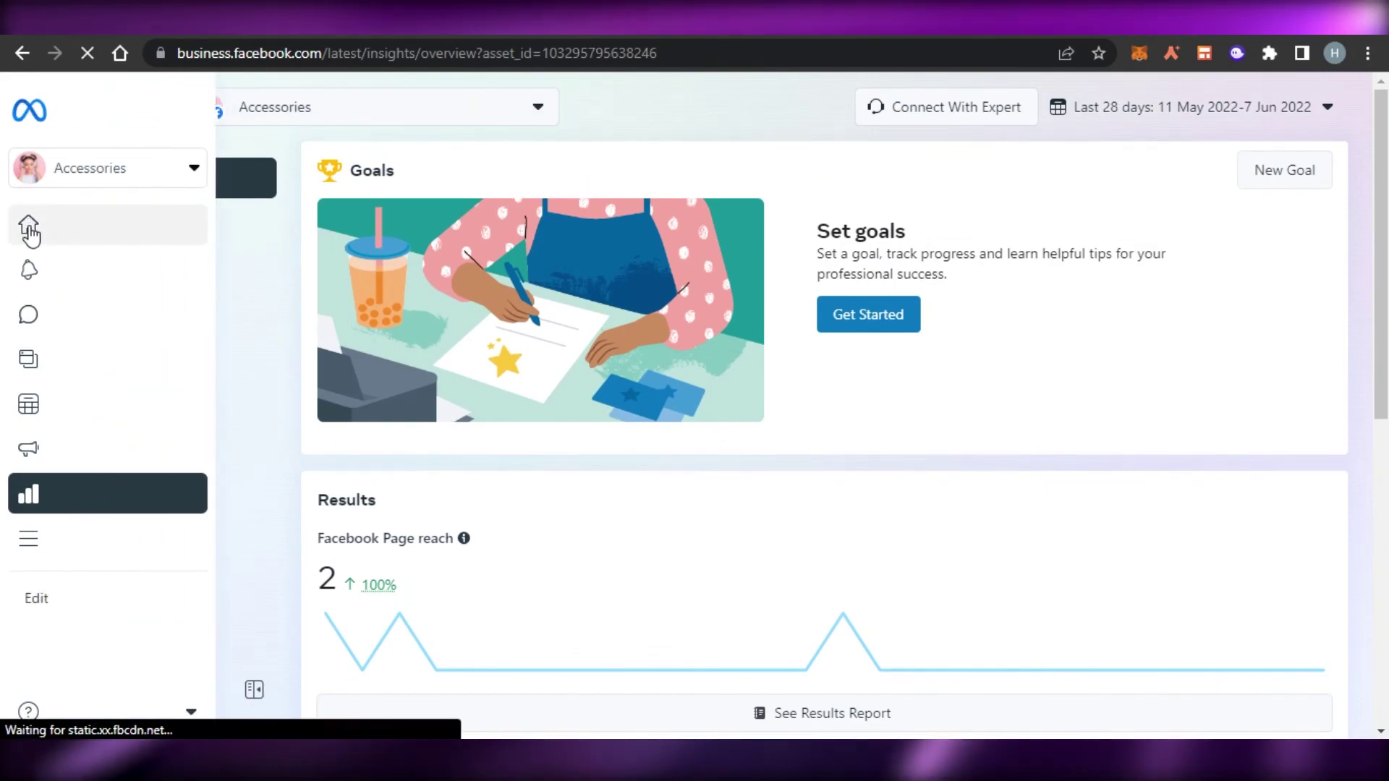